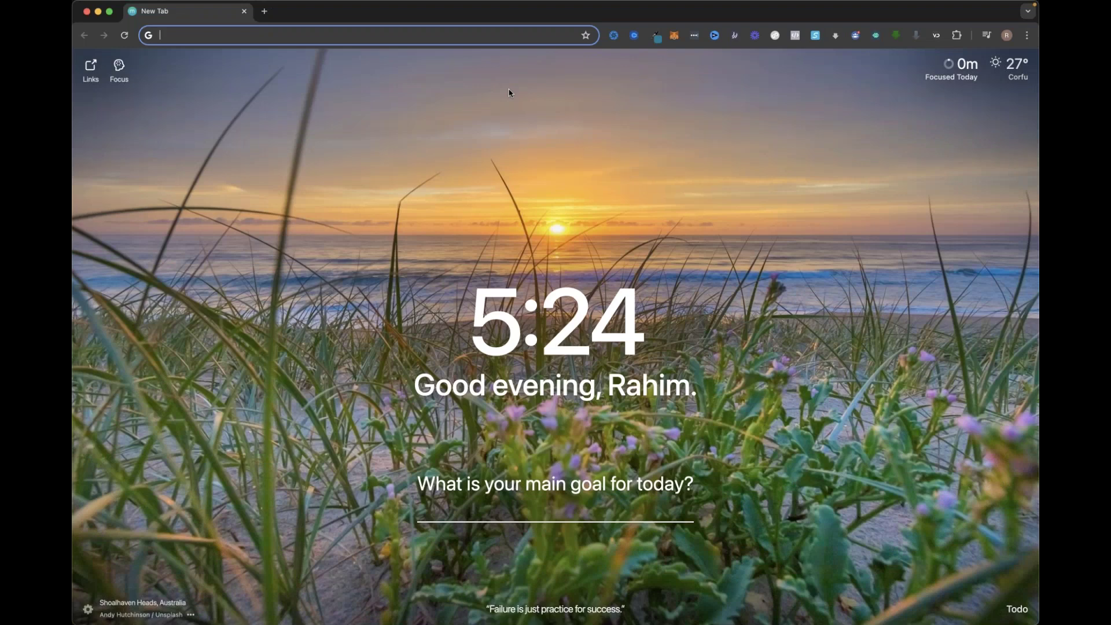
Search Google for "how to fill your restaurant" and view the People also ask questions in the results.
text(how to fill your restaurant)
key(Return)
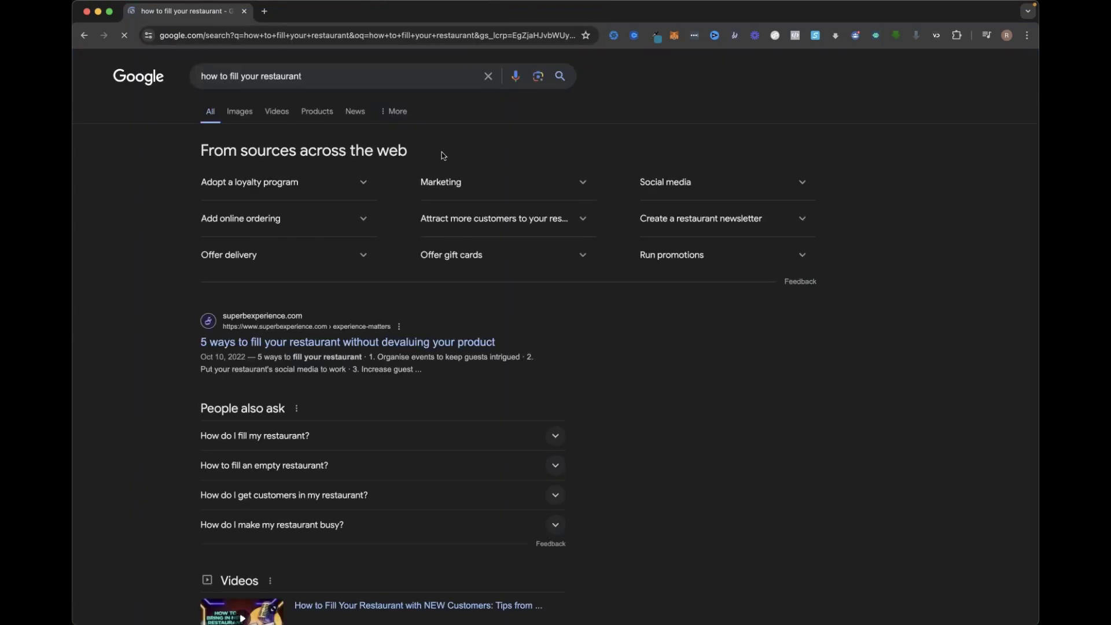
scroll(446, 155, down, 4)
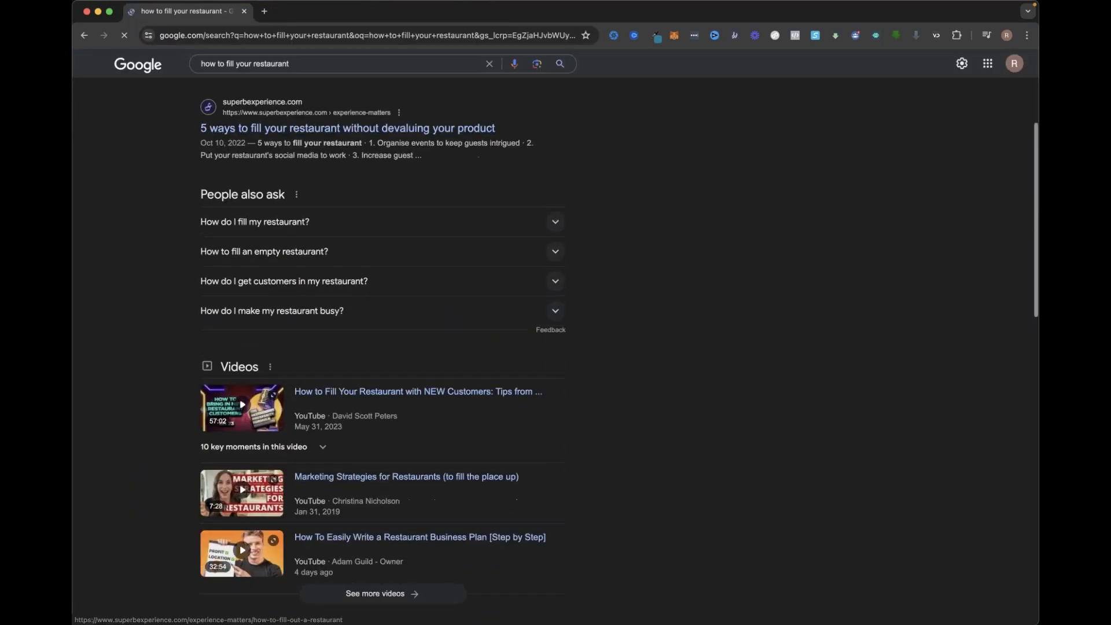
ctrl+scroll(261, 211, up, 5)
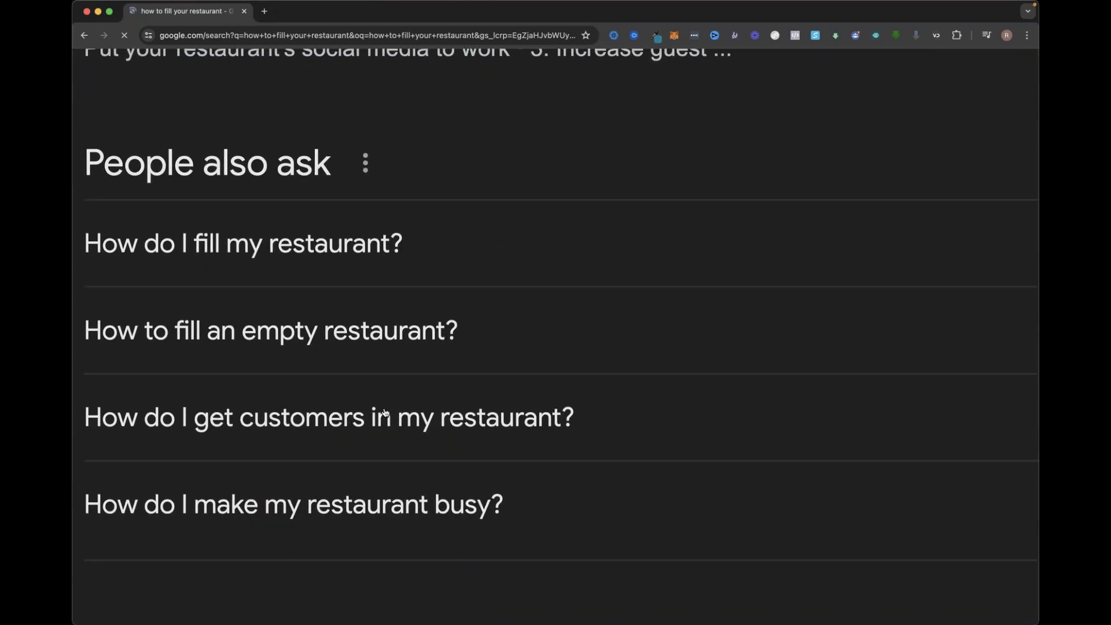
ctrl+scroll(615, 439, down, 1)
ctrl+scroll(615, 439, down, 3)
scroll(615, 439, right, 3)
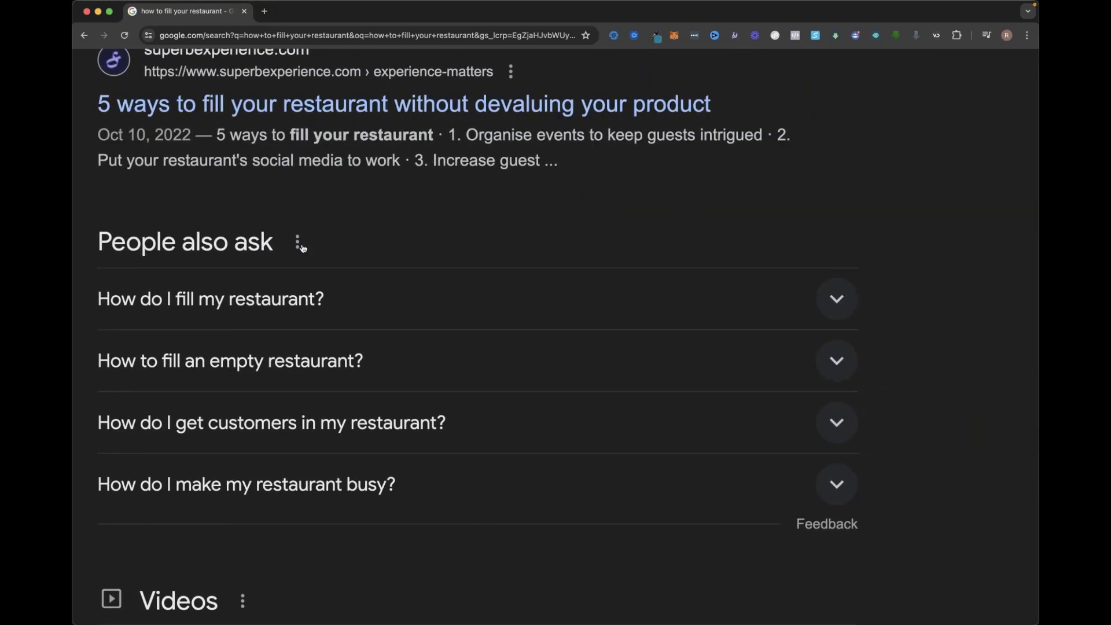
Open the About this result details for People also ask and highlight the Source sentence describing these questions.
click(298, 244)
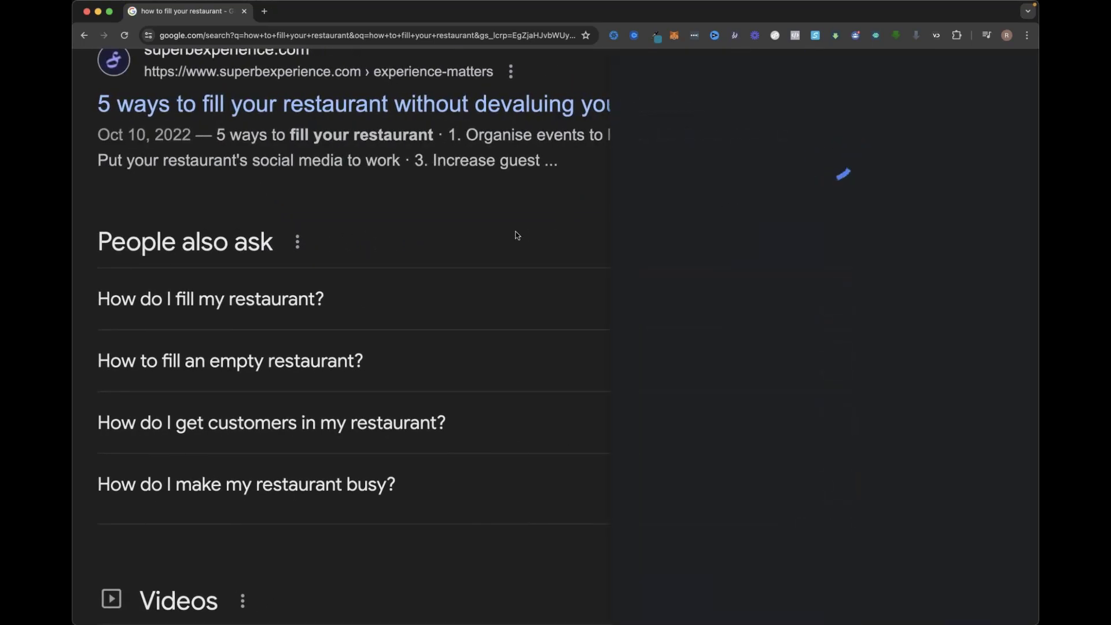
ctrl+scroll(517, 235, down, 2)
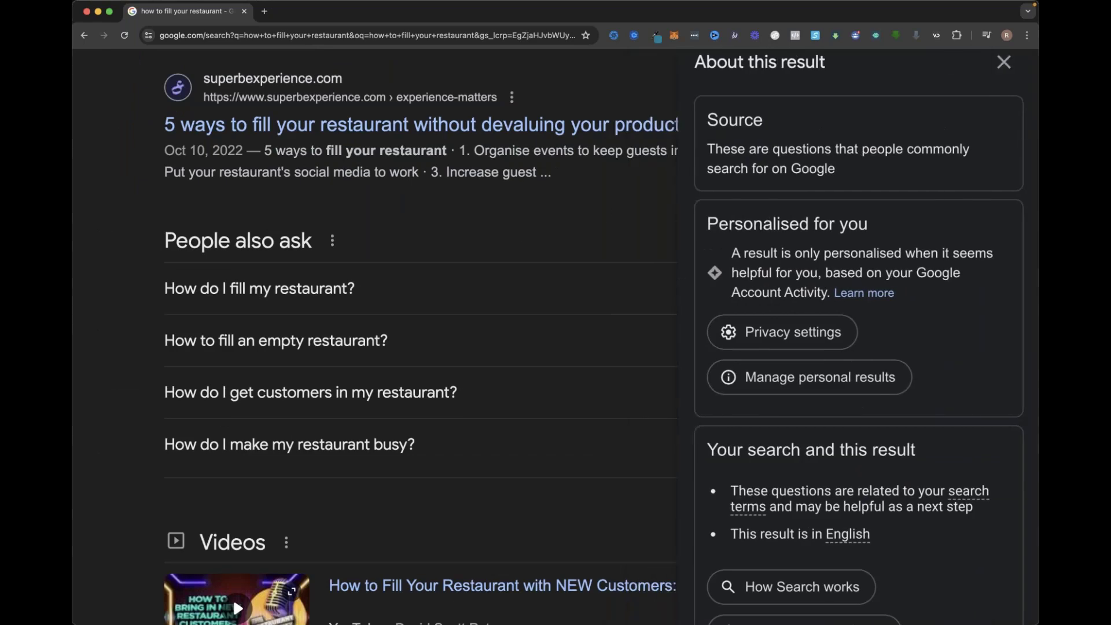
scroll(702, 148, up, 3)
drag(835, 169, 702, 148)
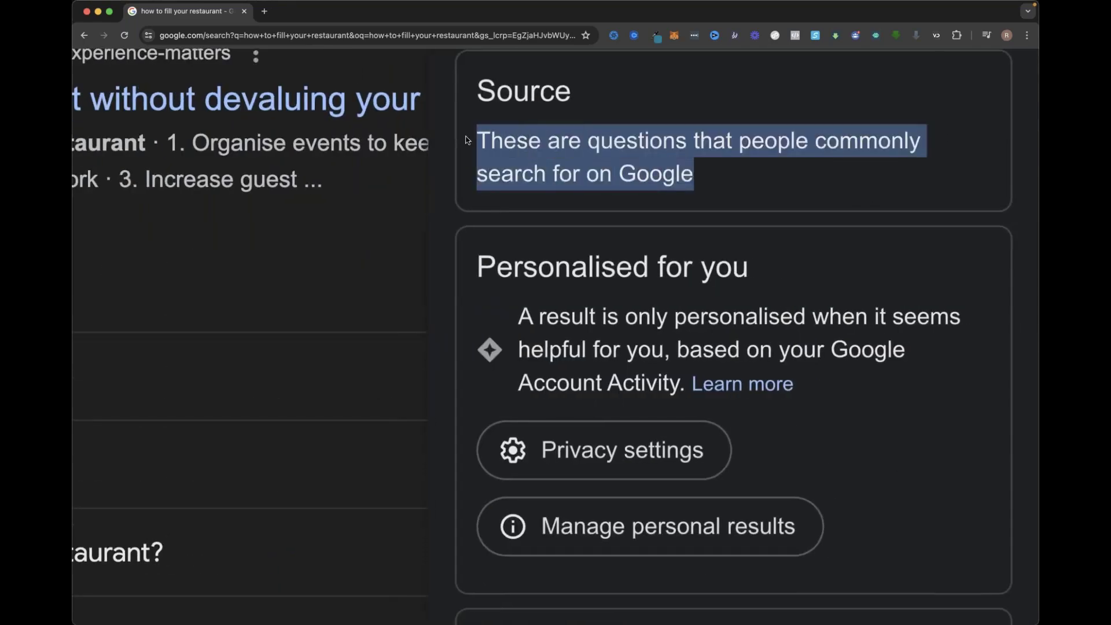
ctrl+scroll(473, 138, down, 5)
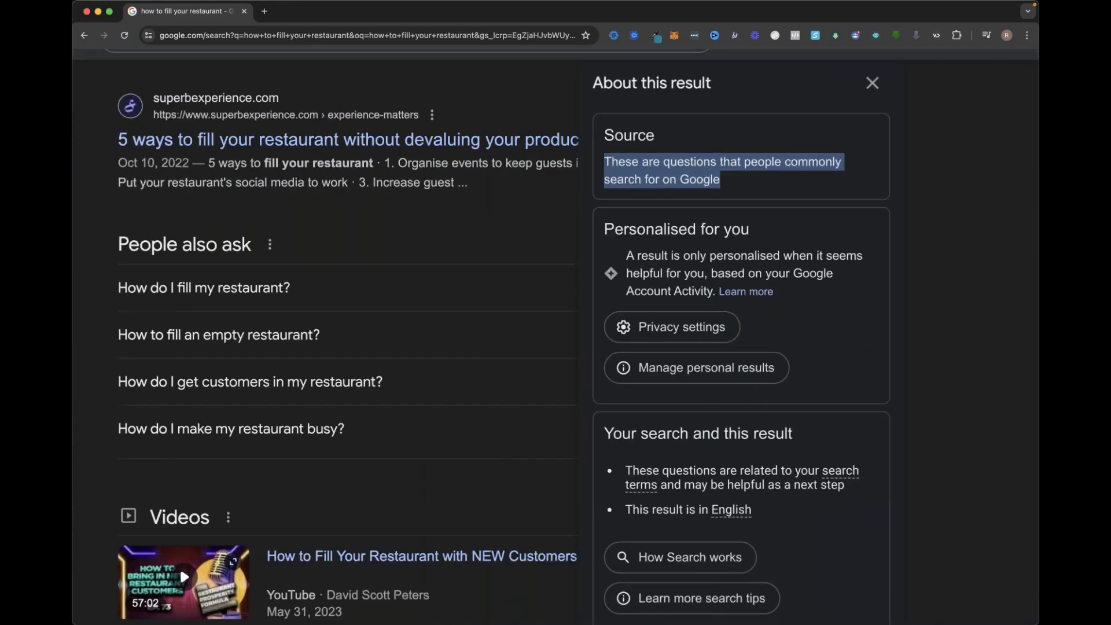
scroll(556, 336, down, 1)
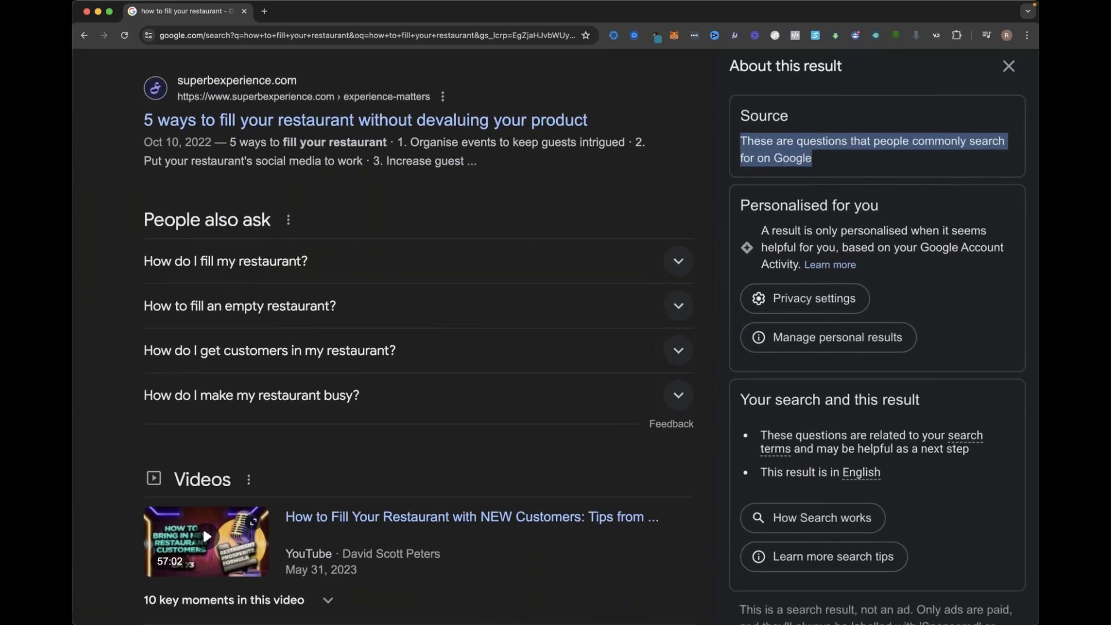
scroll(555, 336, up, 1)
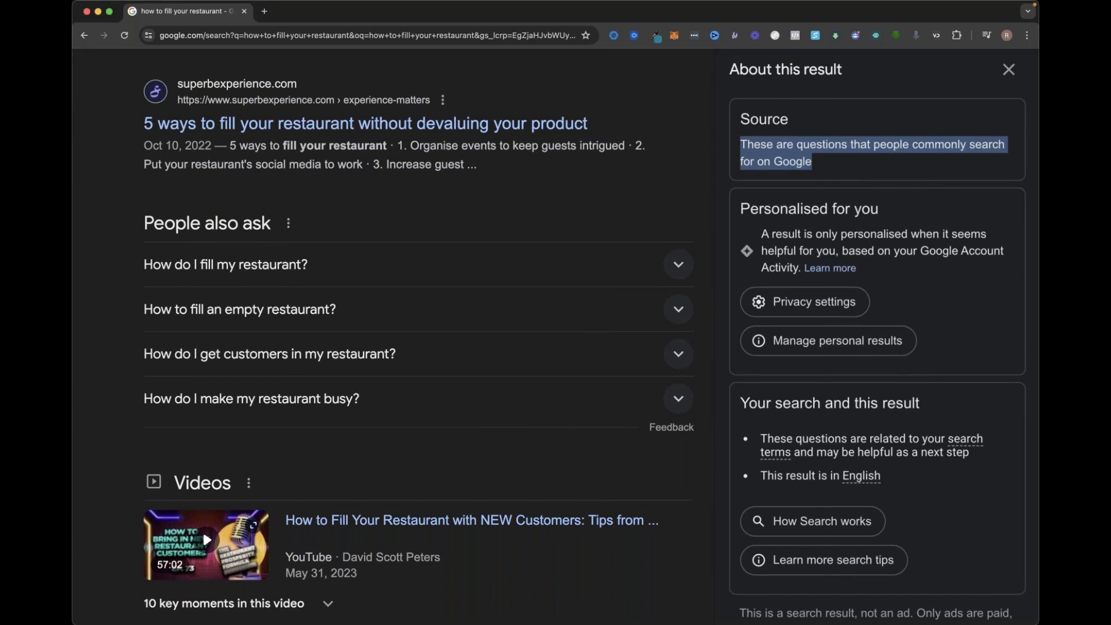
Expand and collapse "How to fill an empty restaurant?" and further People also ask entries to load more questions.
click(680, 311)
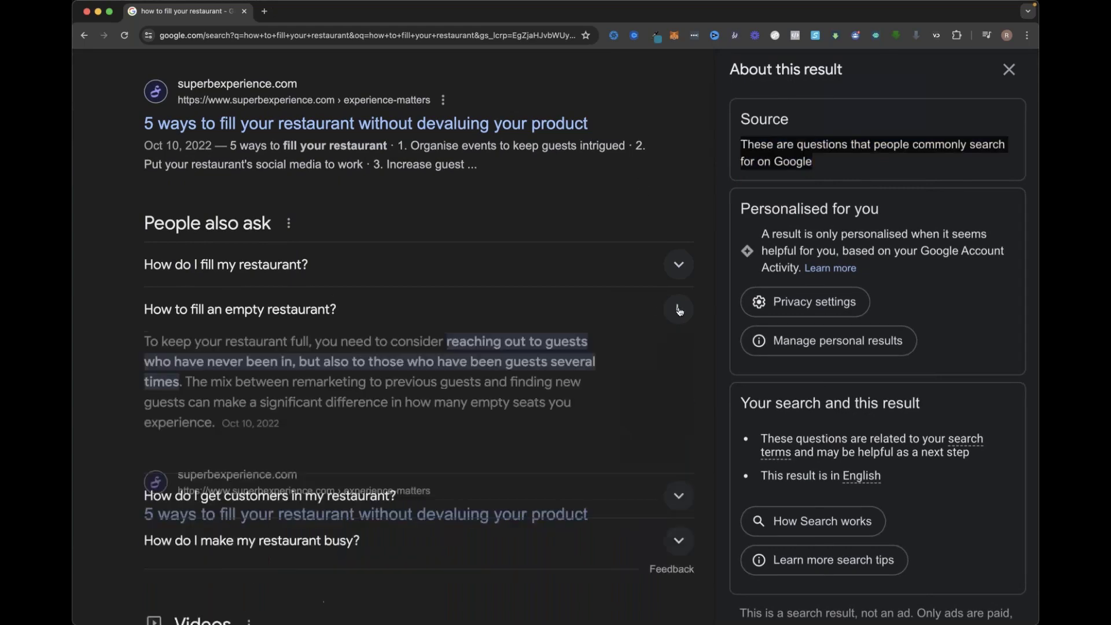
click(679, 309)
scroll(642, 330, down, 1)
click(677, 364)
click(676, 363)
scroll(678, 353, down, 2)
click(680, 335)
click(677, 337)
scroll(307, 364, down, 1)
scroll(307, 364, down, 3)
scroll(305, 360, up, 2)
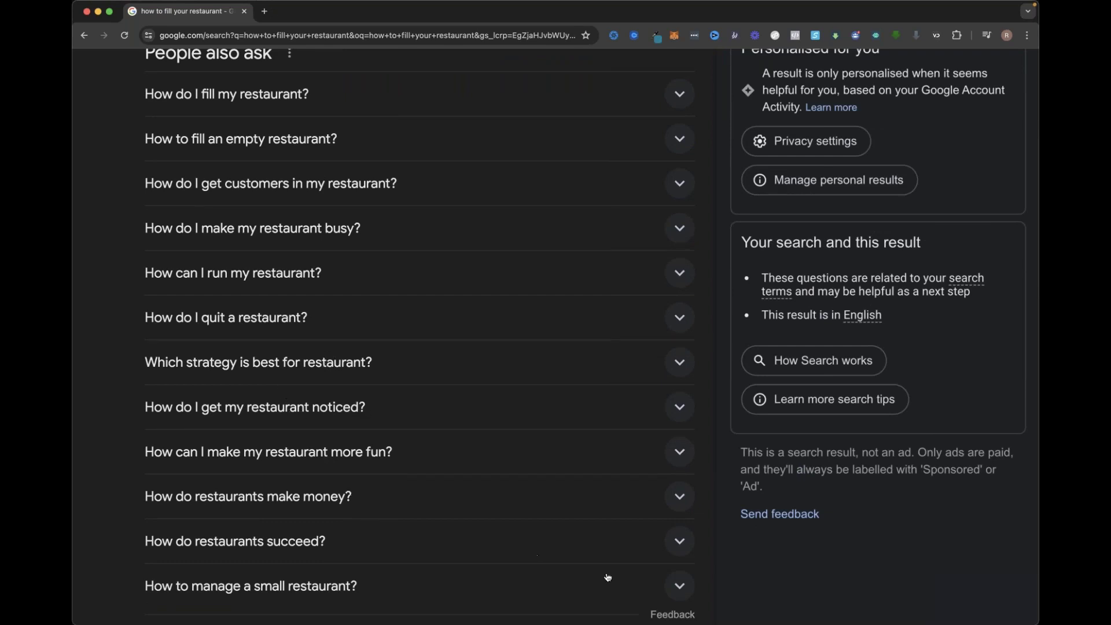
Load additional restaurant questions by expanding and collapsing entries further down the list, including "How do restaurants succeed?".
scroll(338, 593, down, 2)
click(678, 520)
click(678, 520)
scroll(674, 519, down, 2)
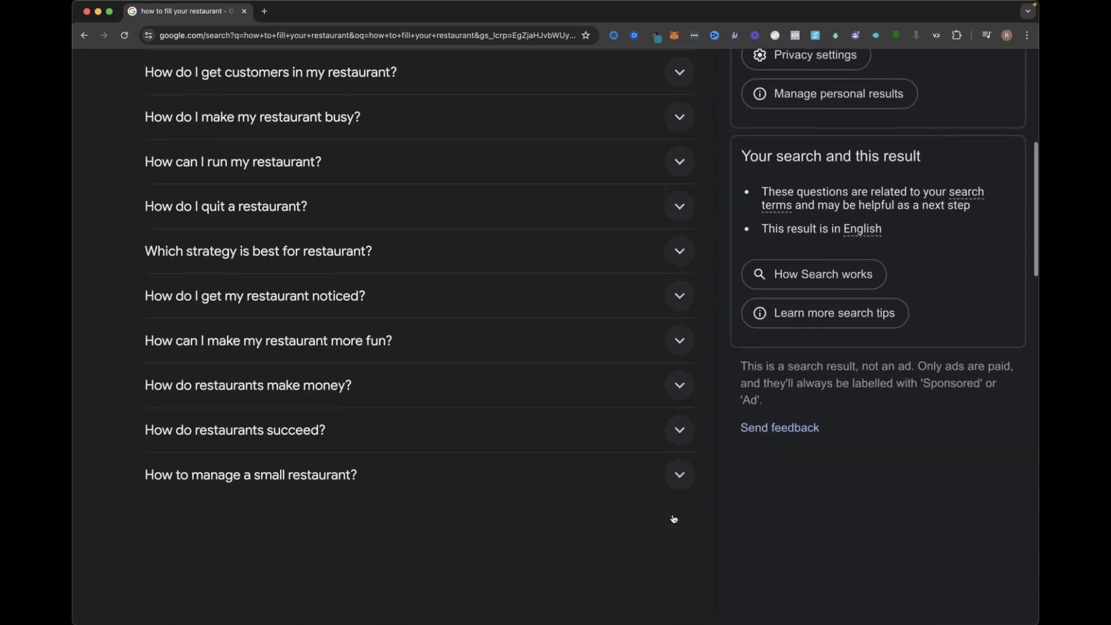
scroll(674, 519, down, 1)
click(683, 395)
click(689, 395)
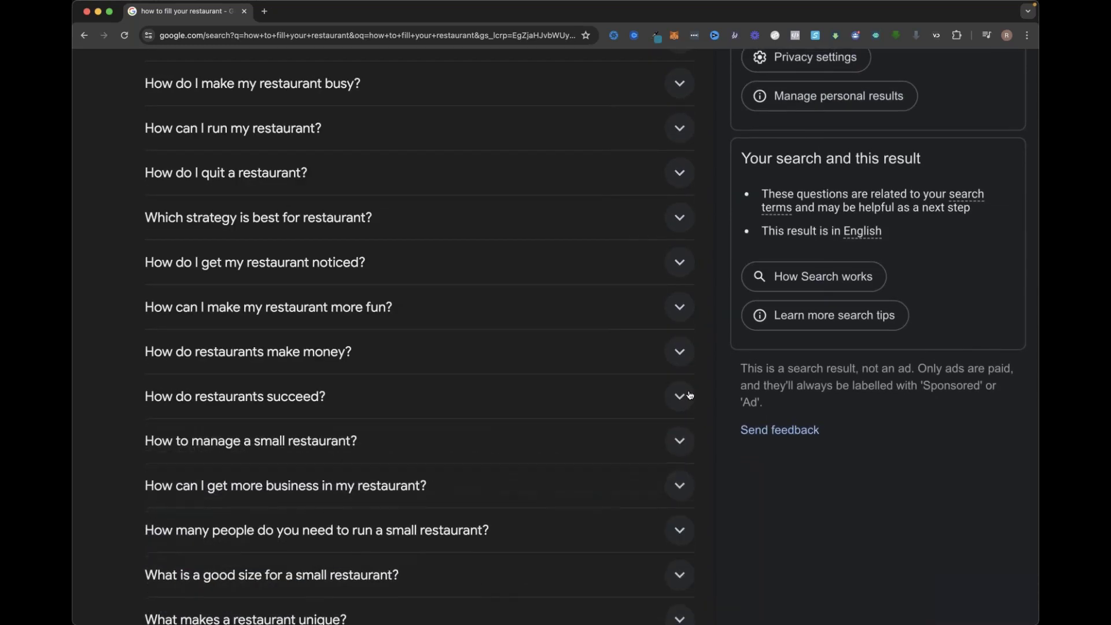
Replace the Google query with "how to find a winning ecom product" and run the search.
scroll(687, 397, down, 5)
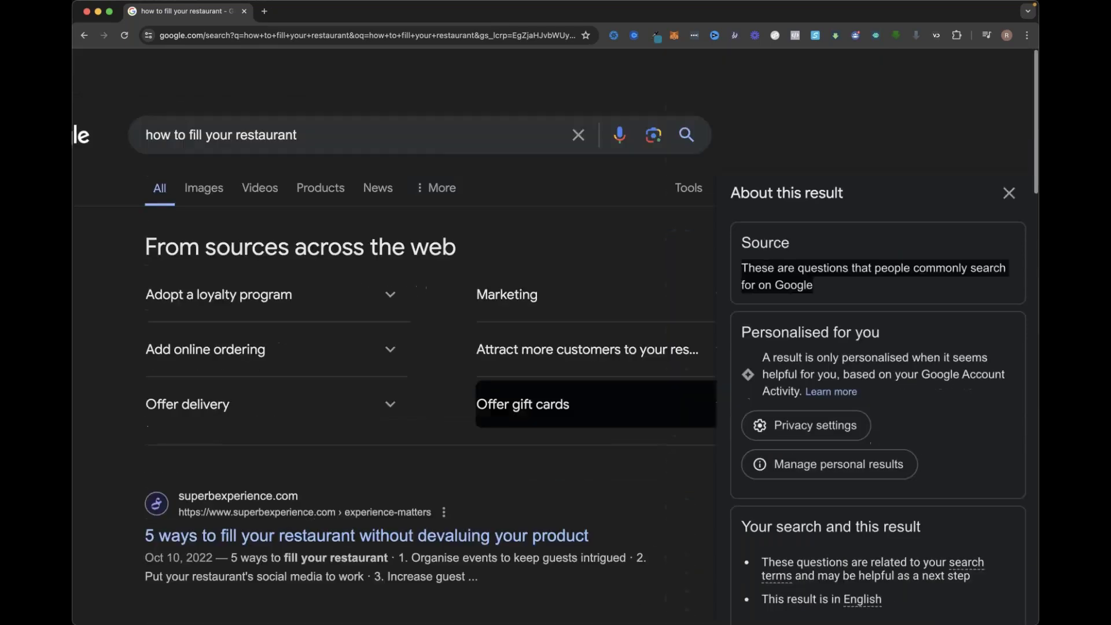
scroll(394, 340, down, 1)
click(297, 90)
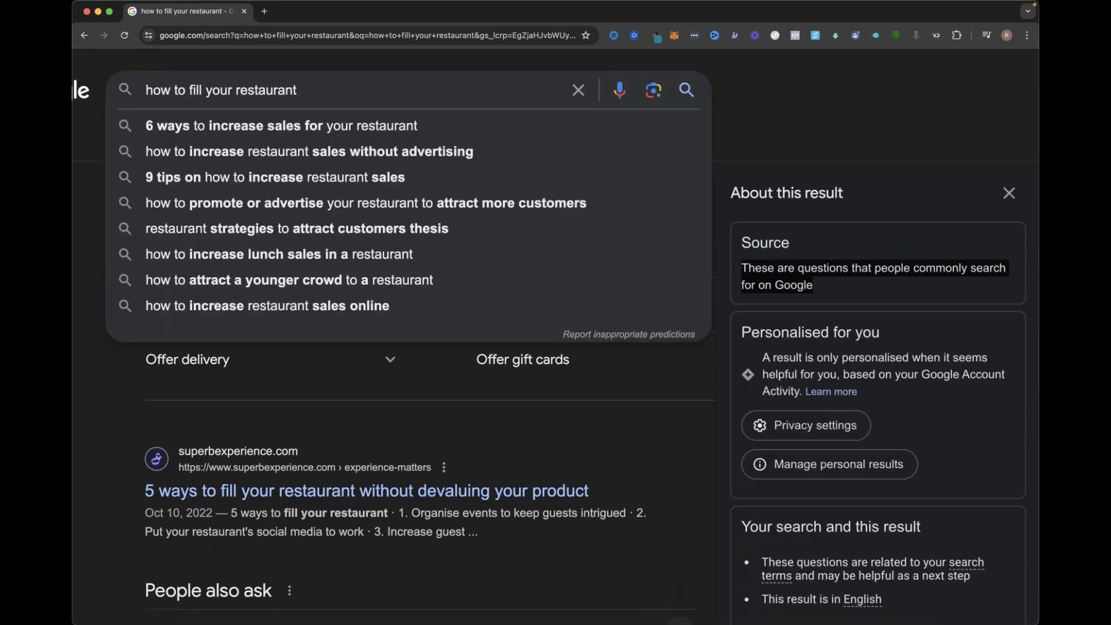
key(super+a)
text(how to find a winning ecom product)
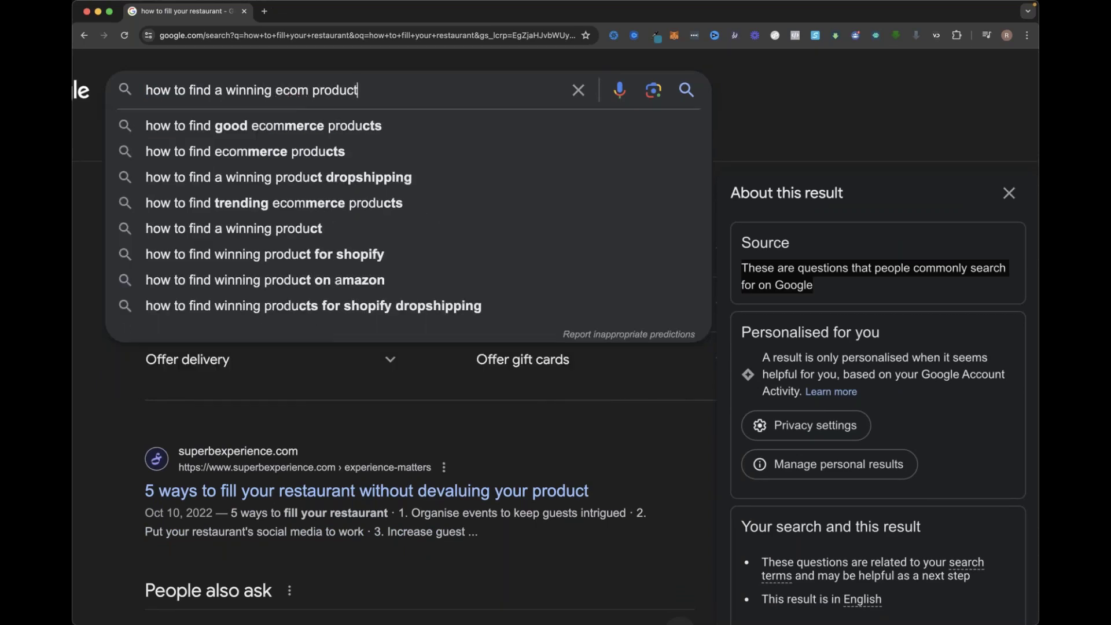
key(Return)
Open the About this result details for the winning-product People also ask section and examine its source information.
scroll(350, 307, down, 4)
scroll(350, 307, down, 3)
click(317, 116)
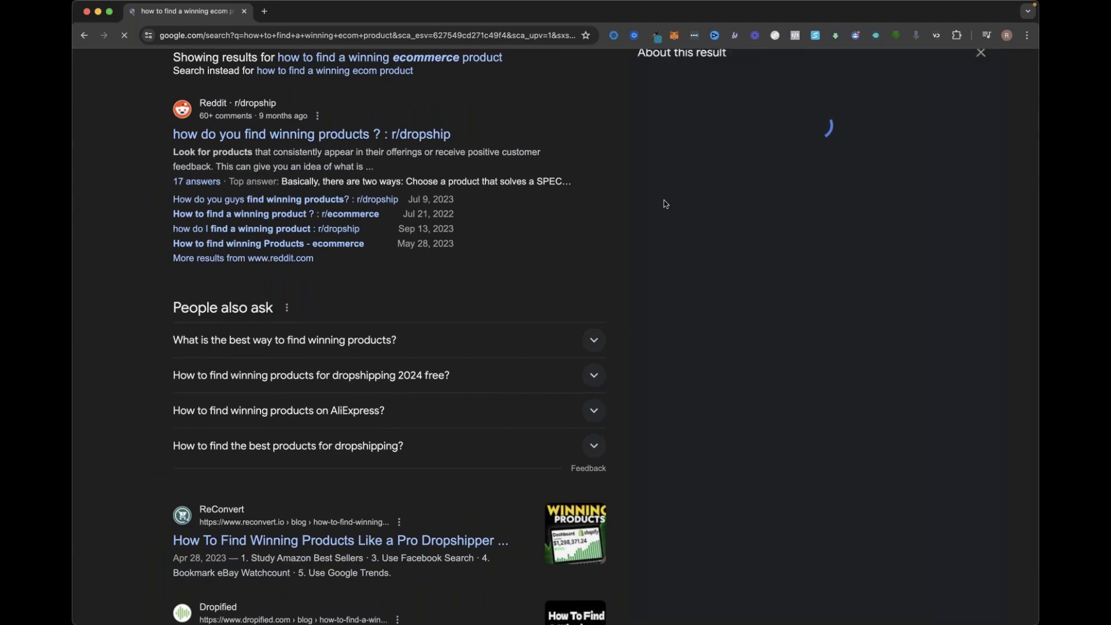
scroll(666, 204, up, 3)
scroll(666, 203, down, 5)
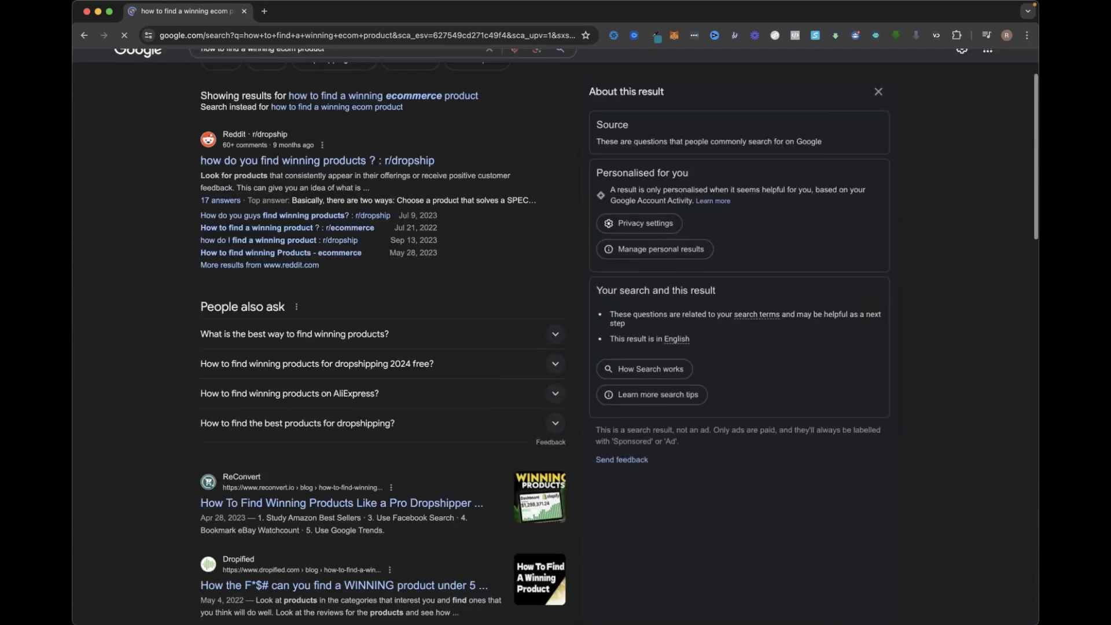
scroll(159, 346, up, 5)
scroll(159, 346, down, 5)
scroll(287, 353, up, 5)
scroll(288, 353, left, 5)
scroll(288, 352, right, 10)
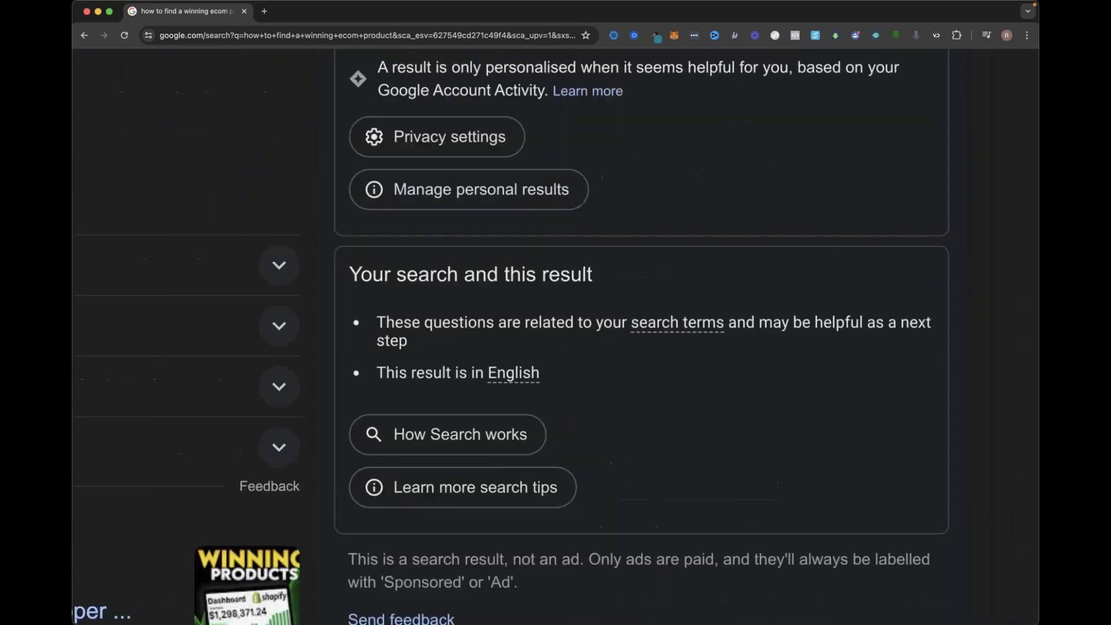
scroll(288, 390, left, 3)
Expand and collapse the AliExpress and dropshipping 2024 questions to load more related questions, and read through the list.
click(287, 390)
click(288, 391)
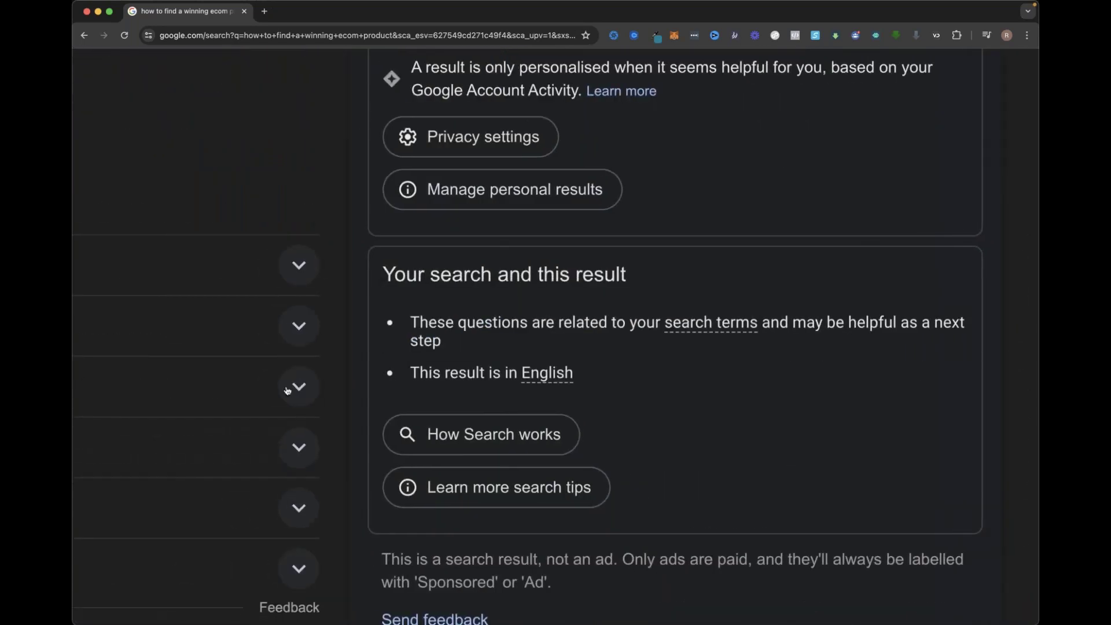
scroll(287, 391, down, 5)
scroll(288, 391, left, 8)
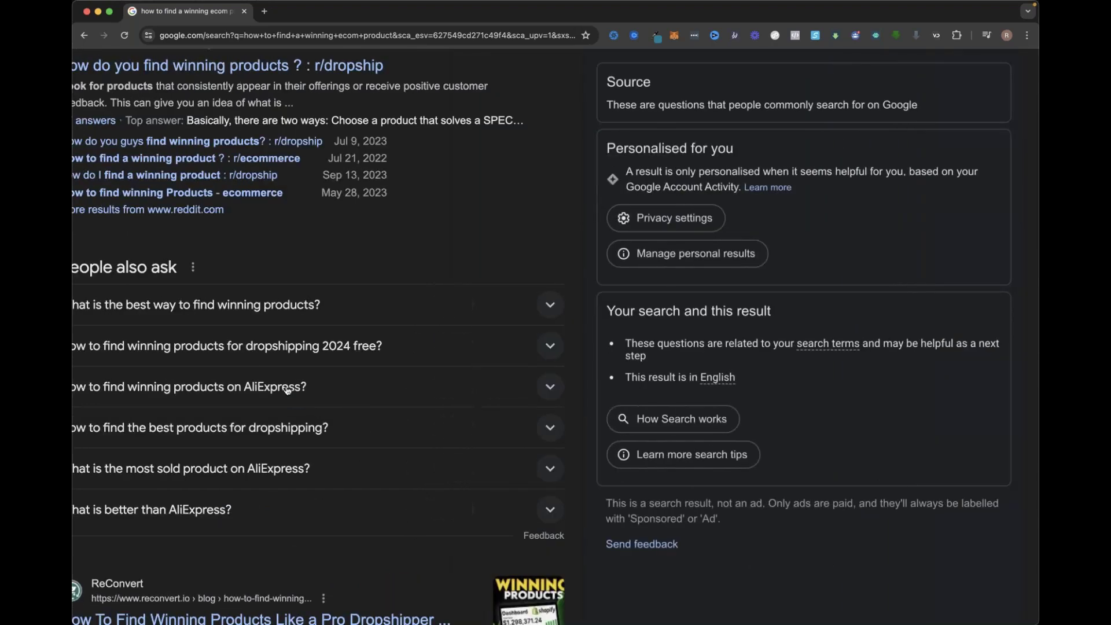
scroll(287, 391, left, 3)
click(635, 342)
click(636, 346)
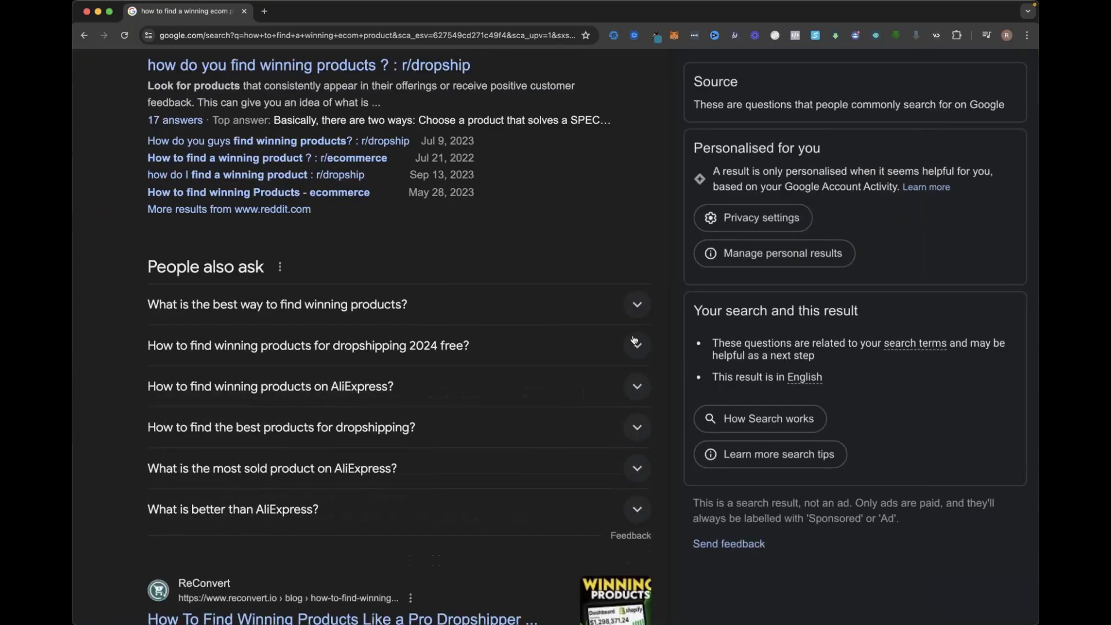
scroll(644, 309, down, 2)
click(643, 276)
click(643, 273)
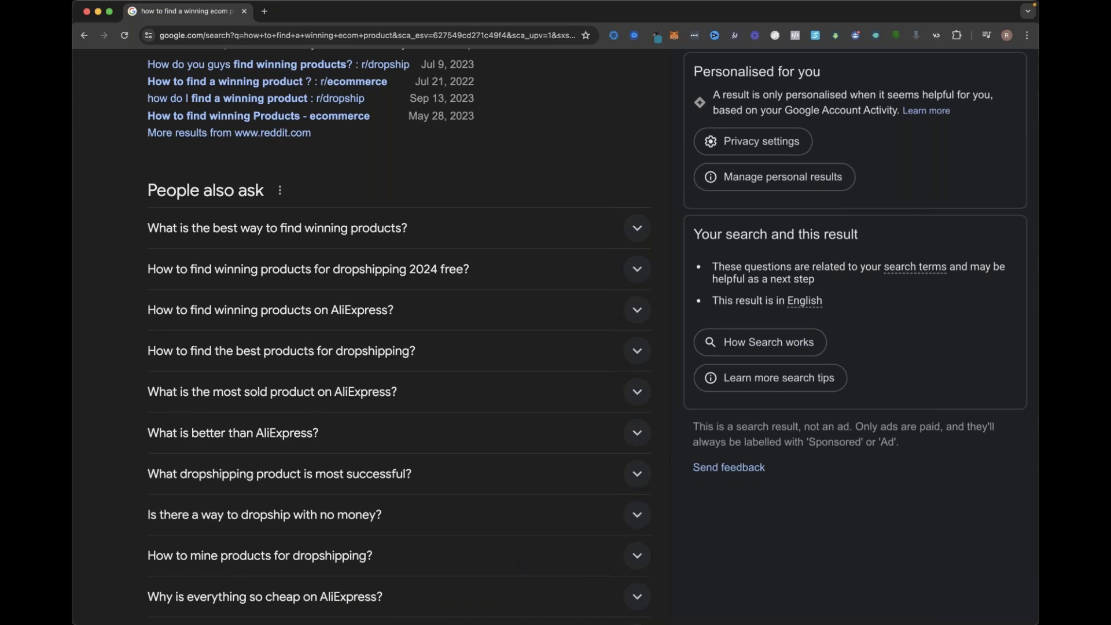
scroll(556, 336, down, 2)
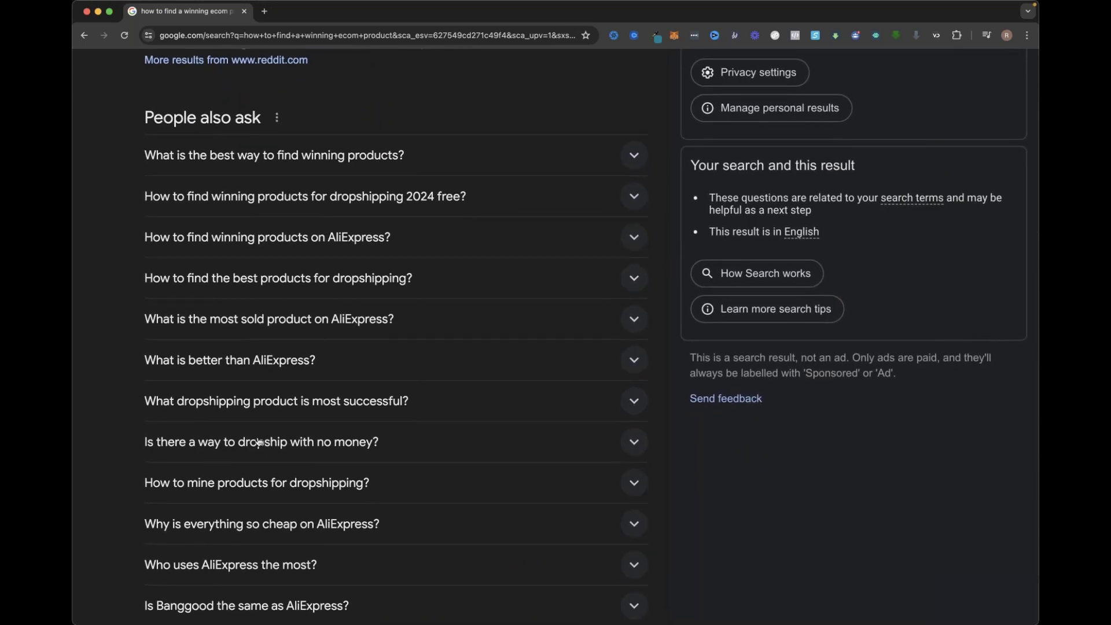
scroll(382, 418, down, 2)
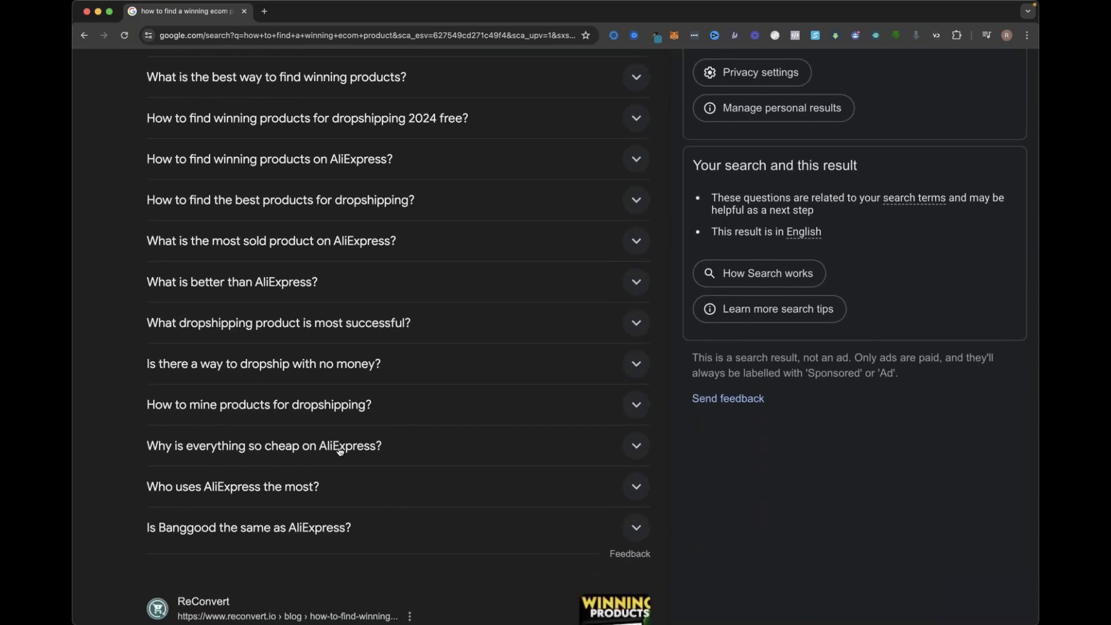
scroll(396, 399, up, 1)
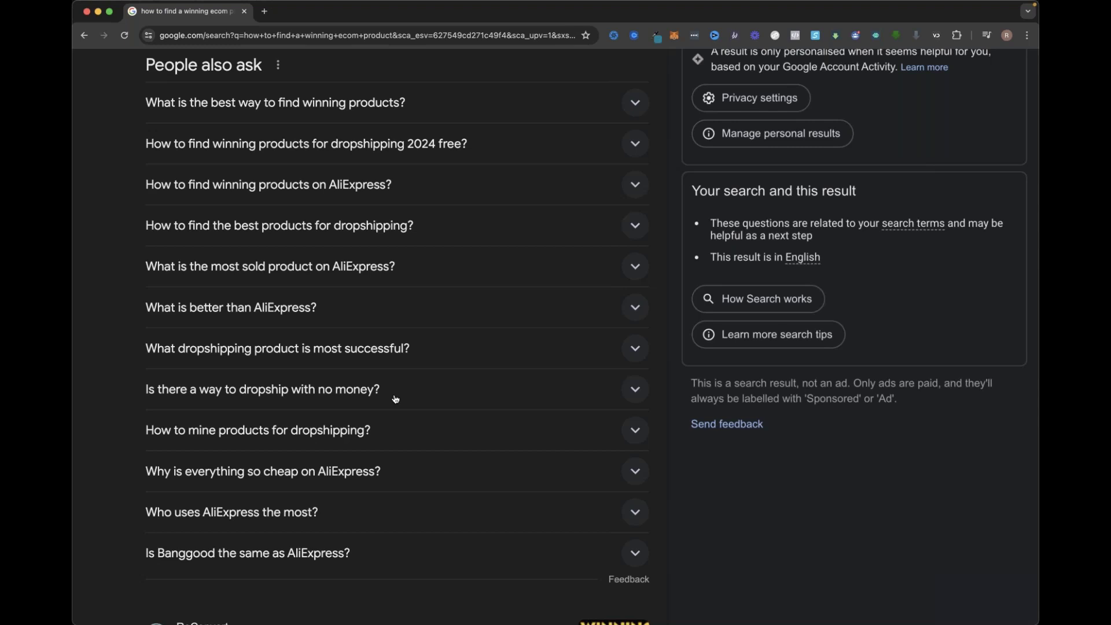
Close the Google search window and open youtube.com in a new Chrome window.
click(86, 12)
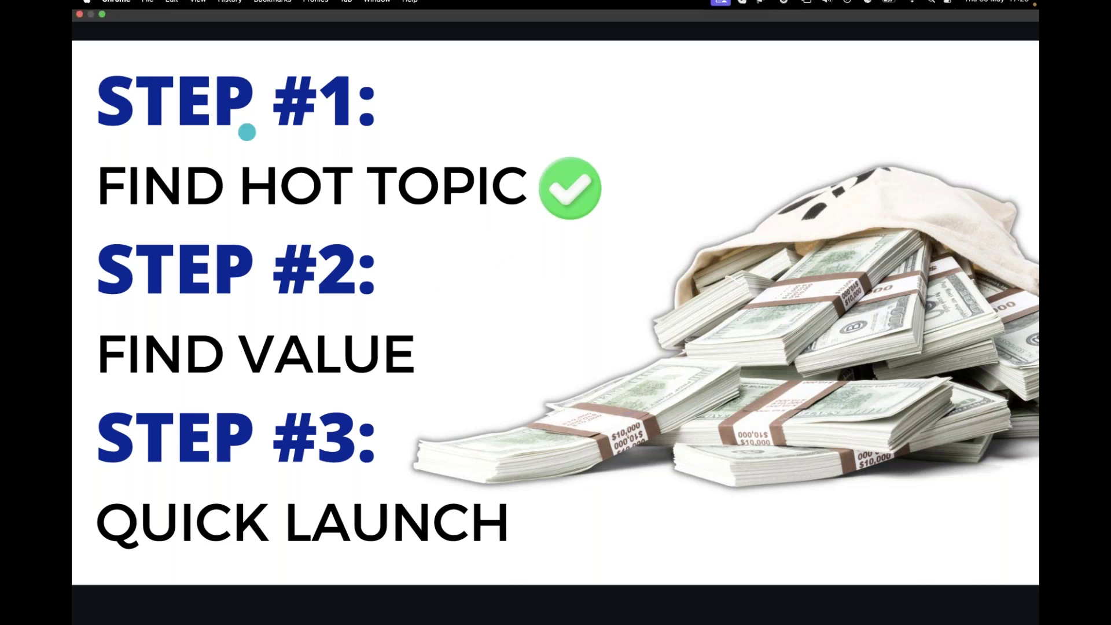
mouse_move(695, 607)
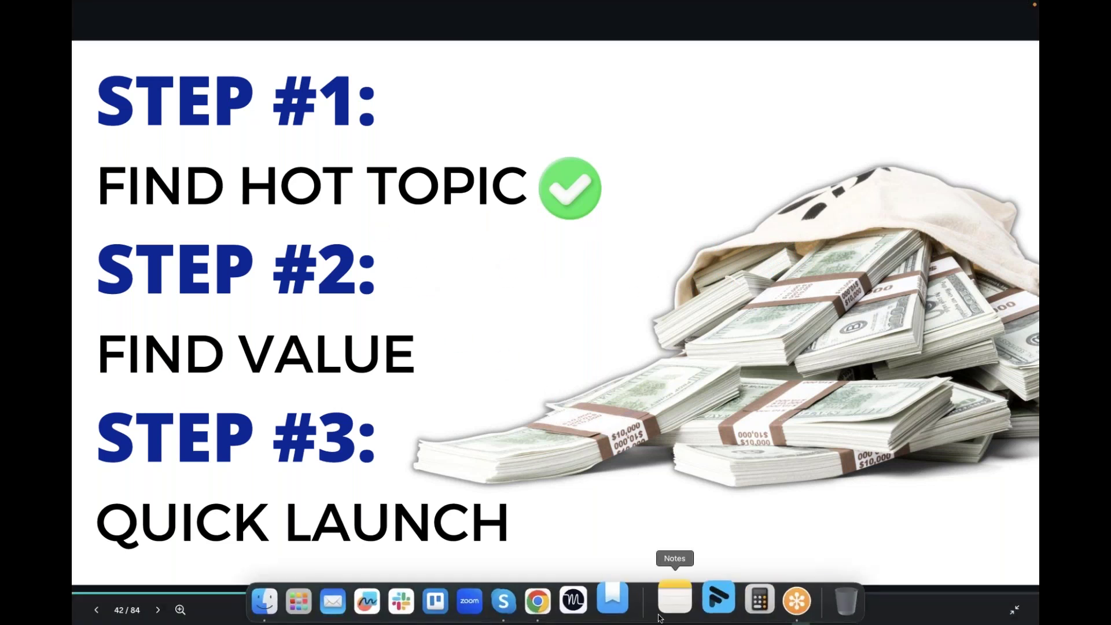
right_click(556, 605)
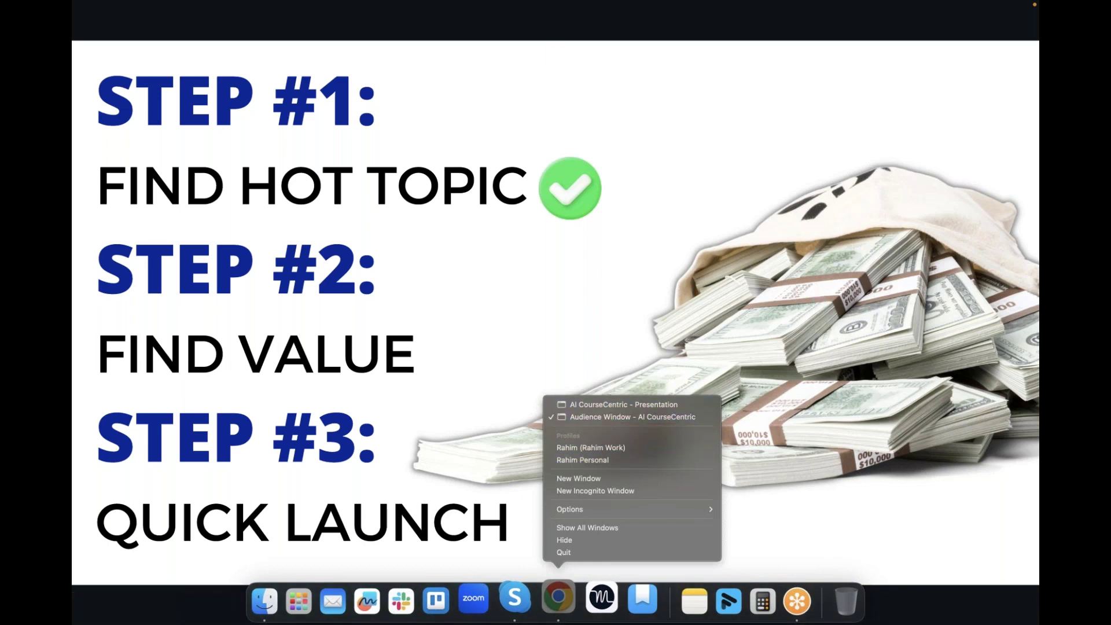
click(558, 58)
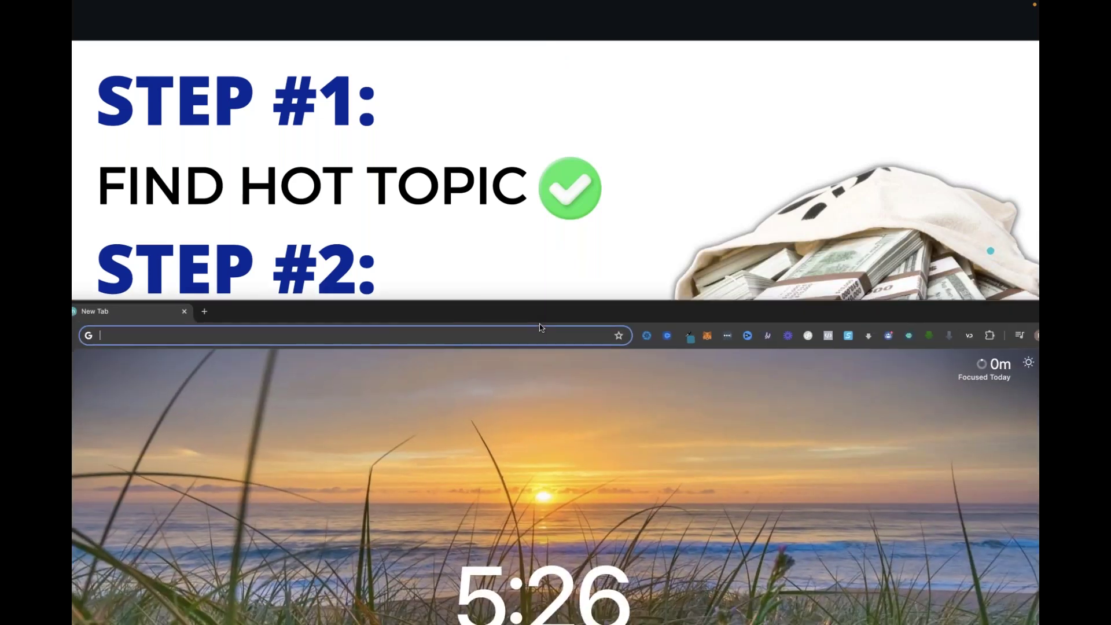
text(youtube.com)
key(Return)
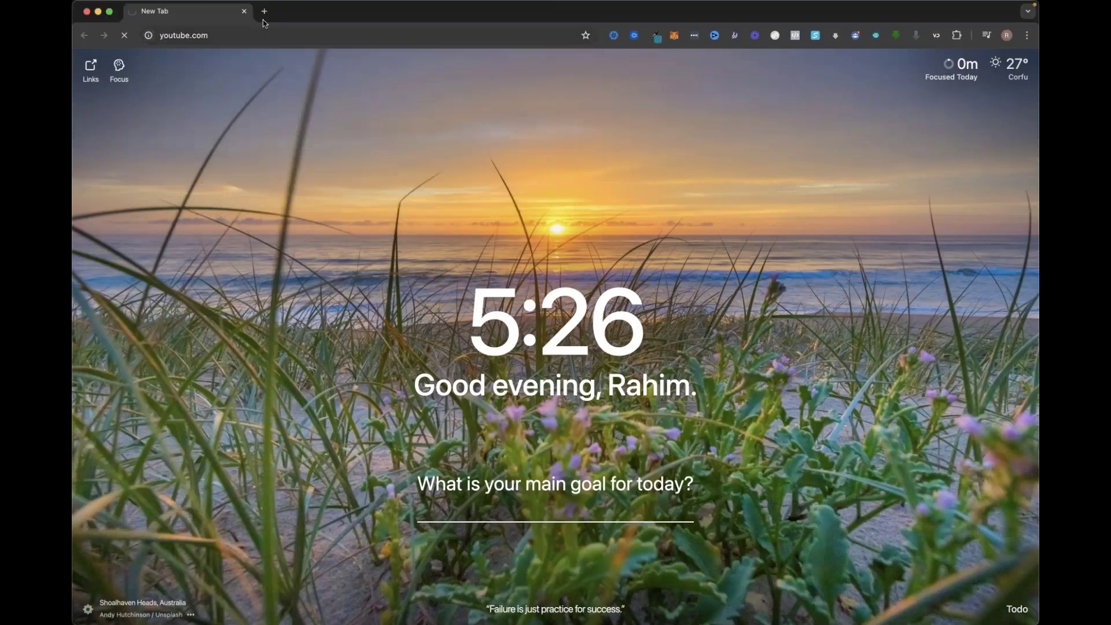
Open a blank Google document in a second tab and search YouTube for "how to find winning products".
click(264, 12)
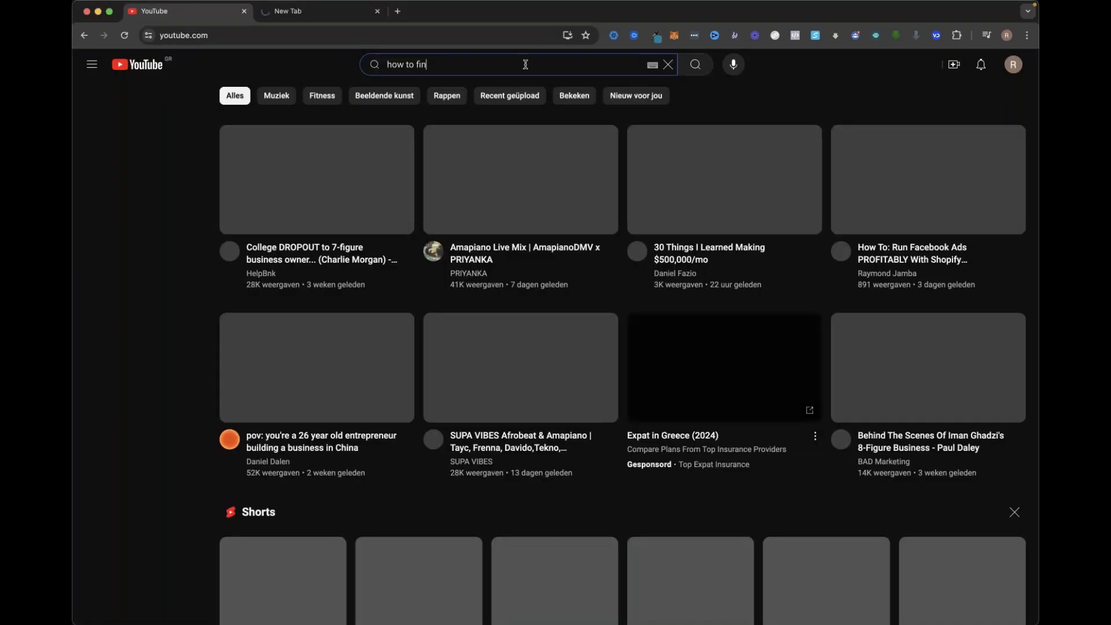
text(d winning produc)
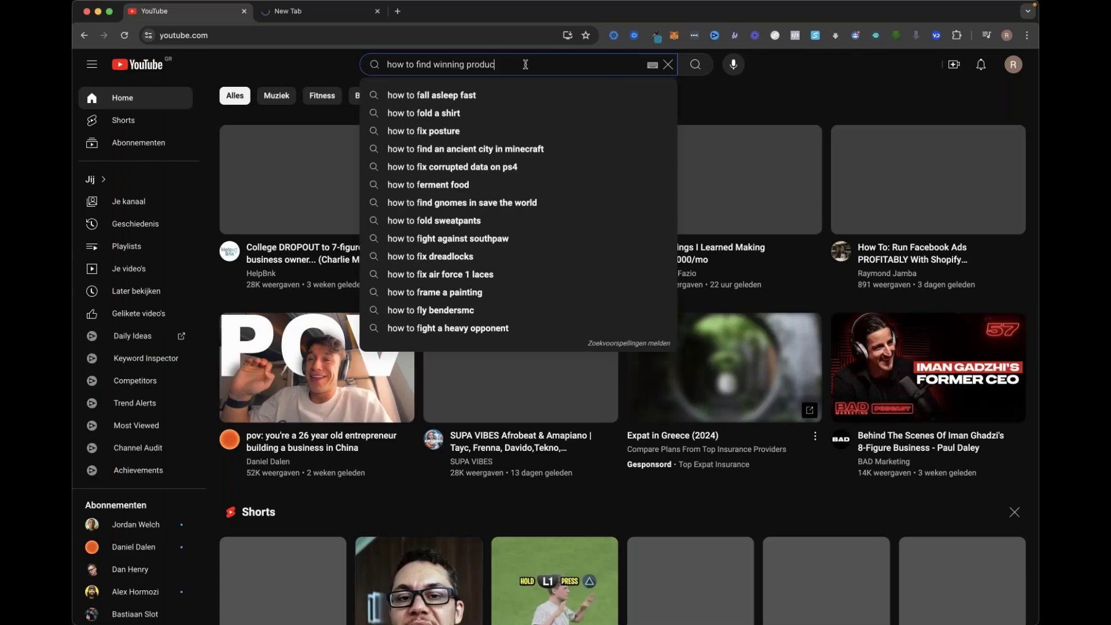
text(ts)
key(Return)
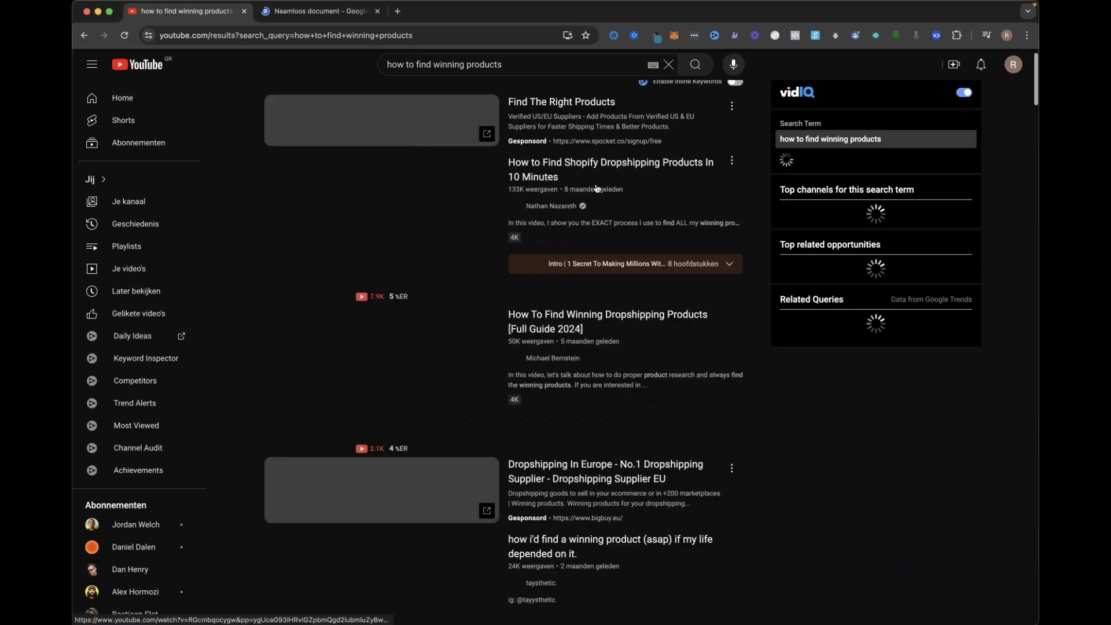
Browse the YouTube results on finding winning products, including the videos that others also watched.
scroll(597, 188, down, 10)
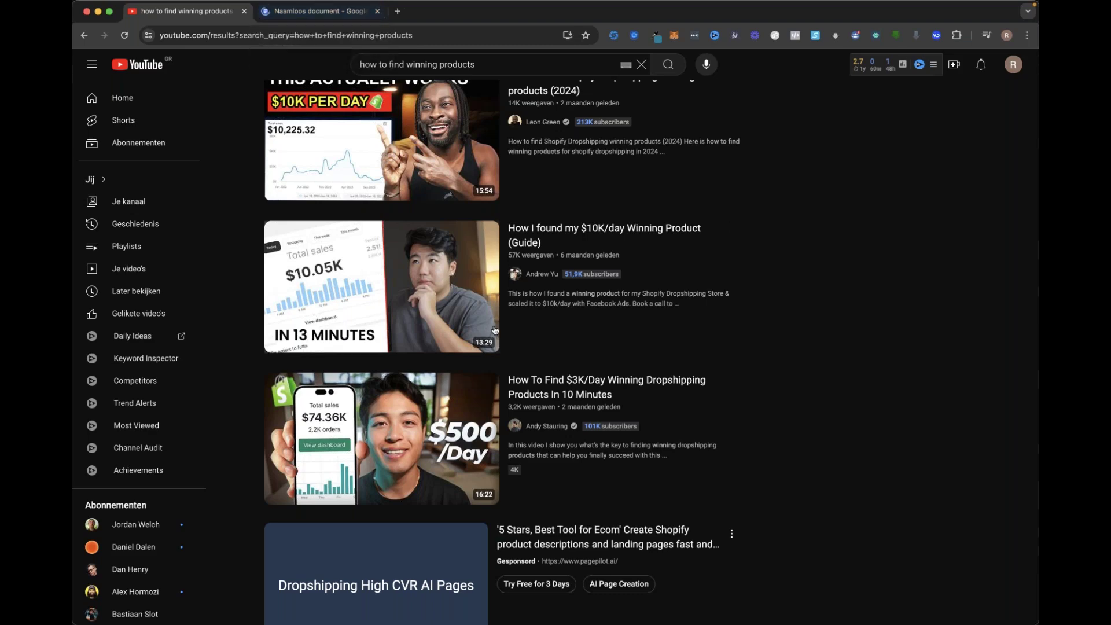
scroll(405, 261, down, 8)
scroll(382, 316, down, 1)
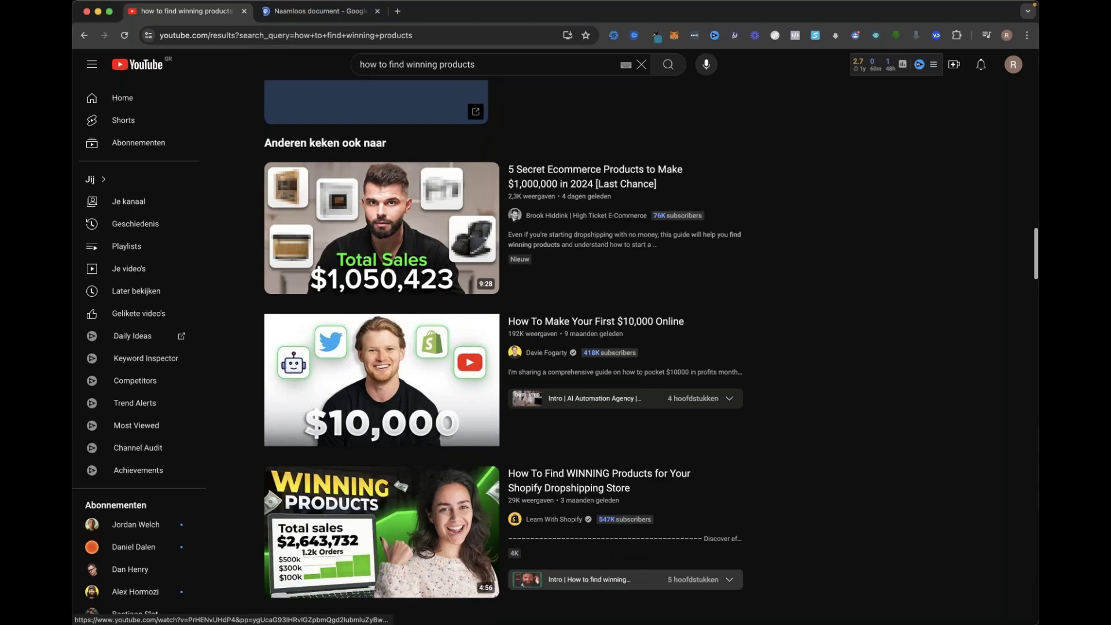
scroll(382, 317, down, 5)
Search YouTube for "how to market your restaurant".
click(491, 67)
key(alt+BackSpace)
key(alt+BackSpace)
key(alt+BackSpace)
key(alt+BackSpace)
key(BackSpace)
text(to market your re)
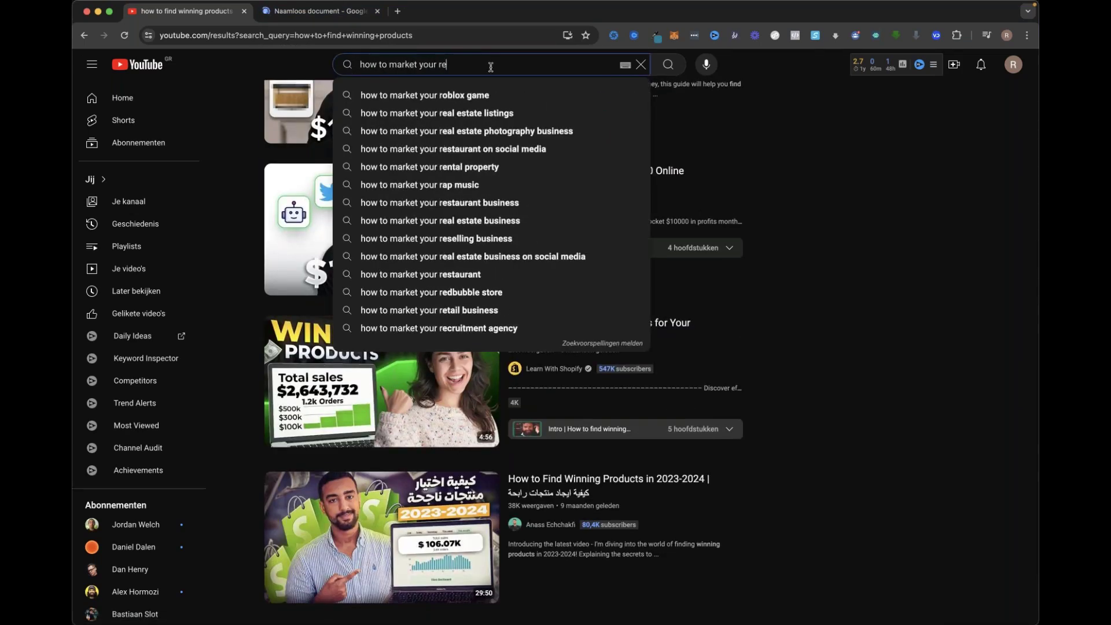
text(staurant)
key(Return)
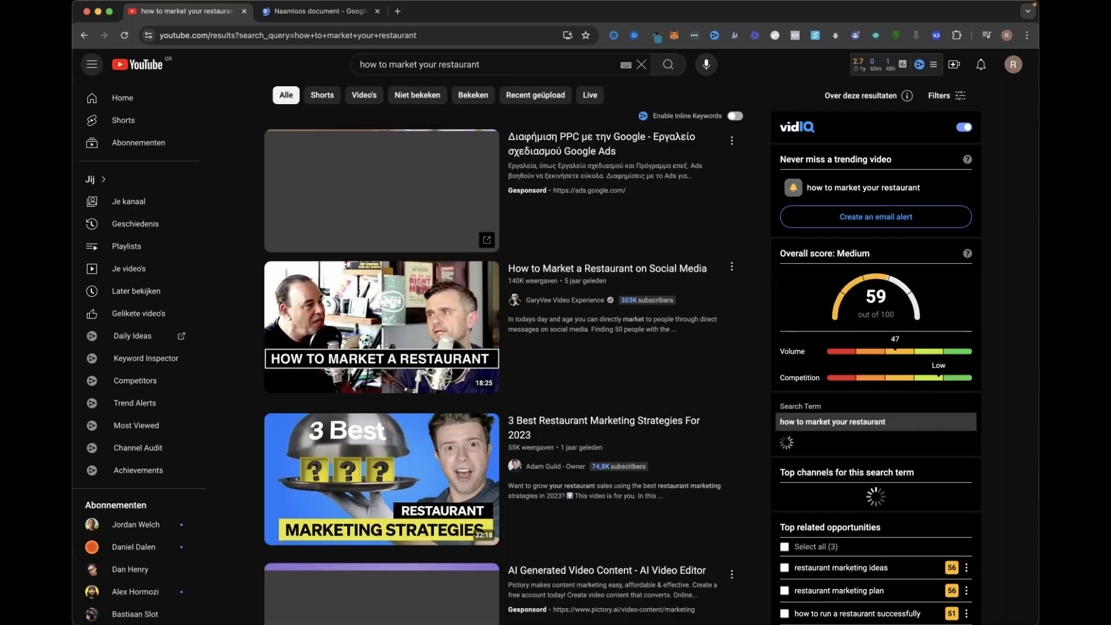
Start a course outline in the Google document with "Module #1 Welcome", "Module #2 The 3 best strategies" and an untitled "Module #3" line.
scroll(643, 220, down, 3)
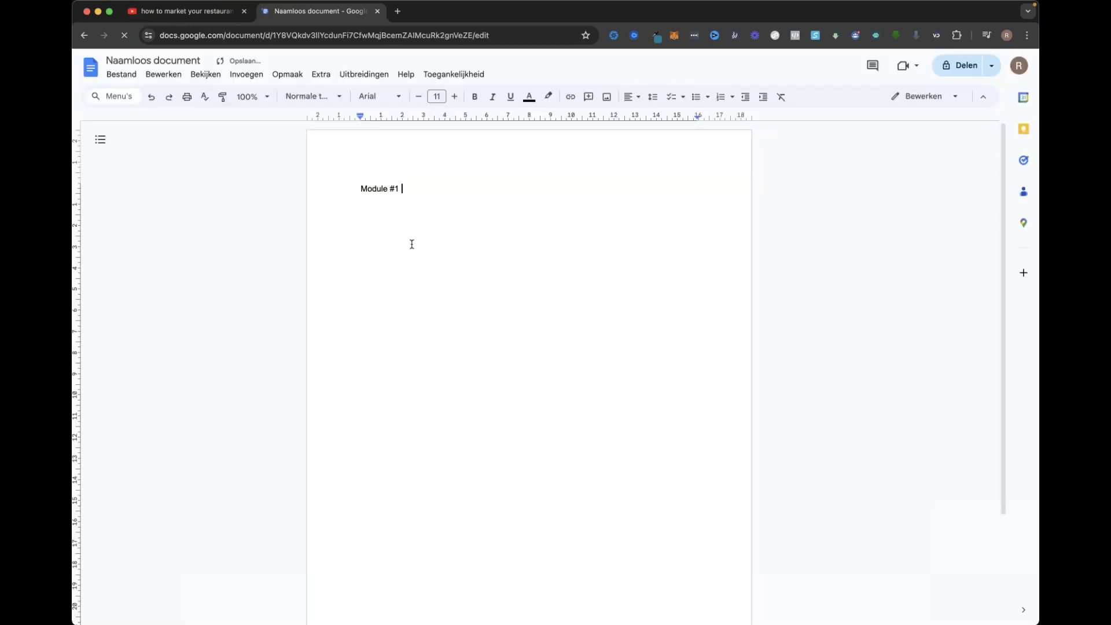
text(Welcome)
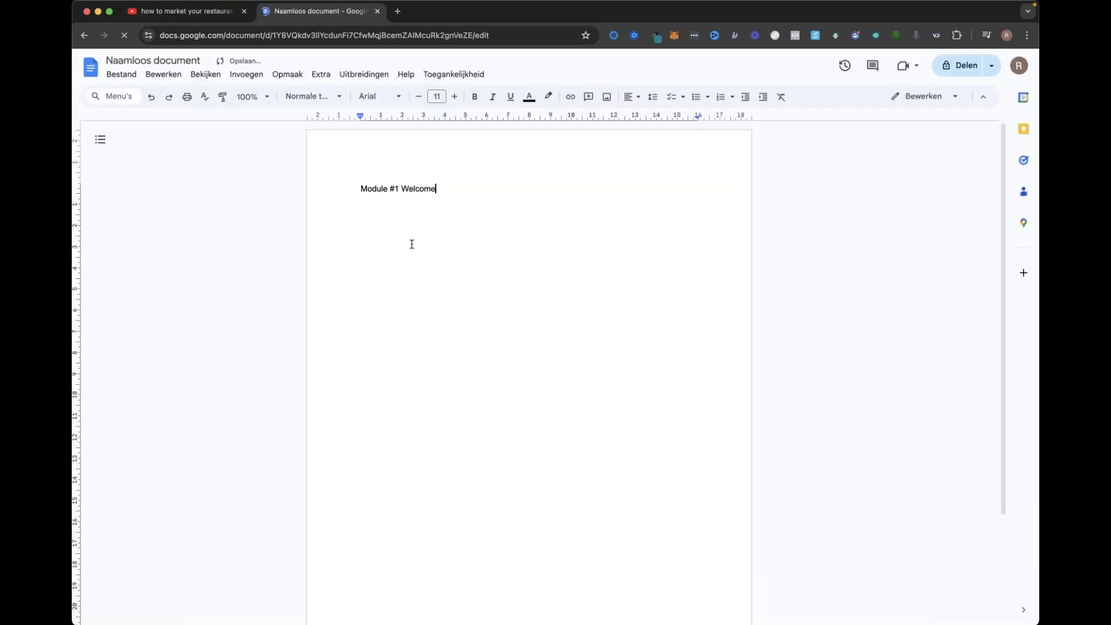
key(Return)
text(Module #2 The 3 best strategies)
key(Return)
text(Module #3)
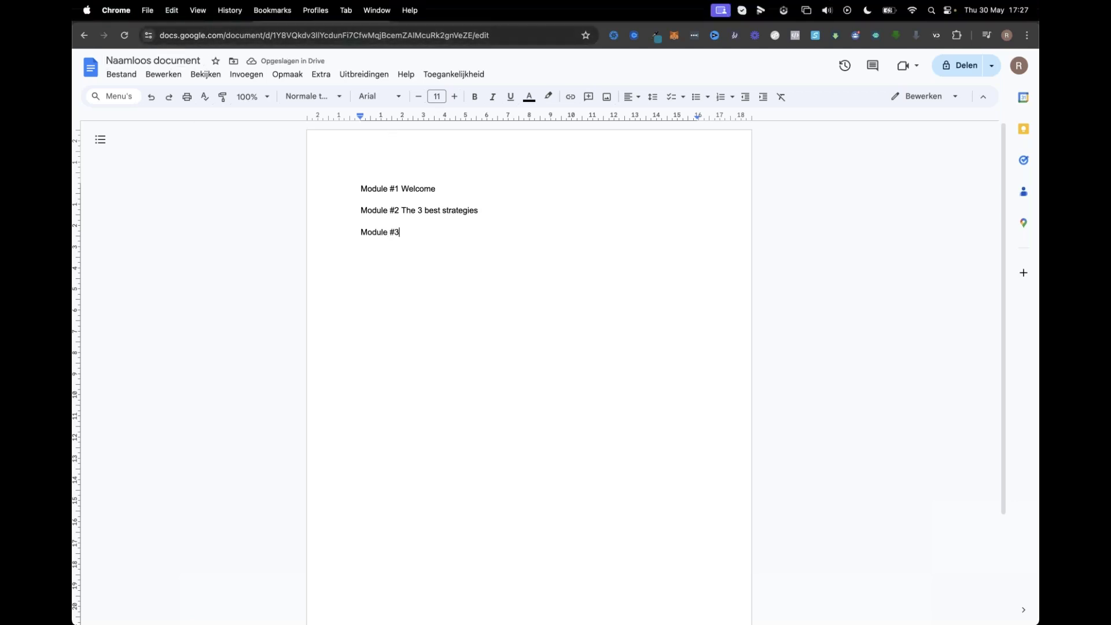
Look through the YouTube restaurant videos for a topic and title Module #3 "Cafe Marketing Ideas" in the Google document.
click(198, 15)
scroll(507, 419, down, 3)
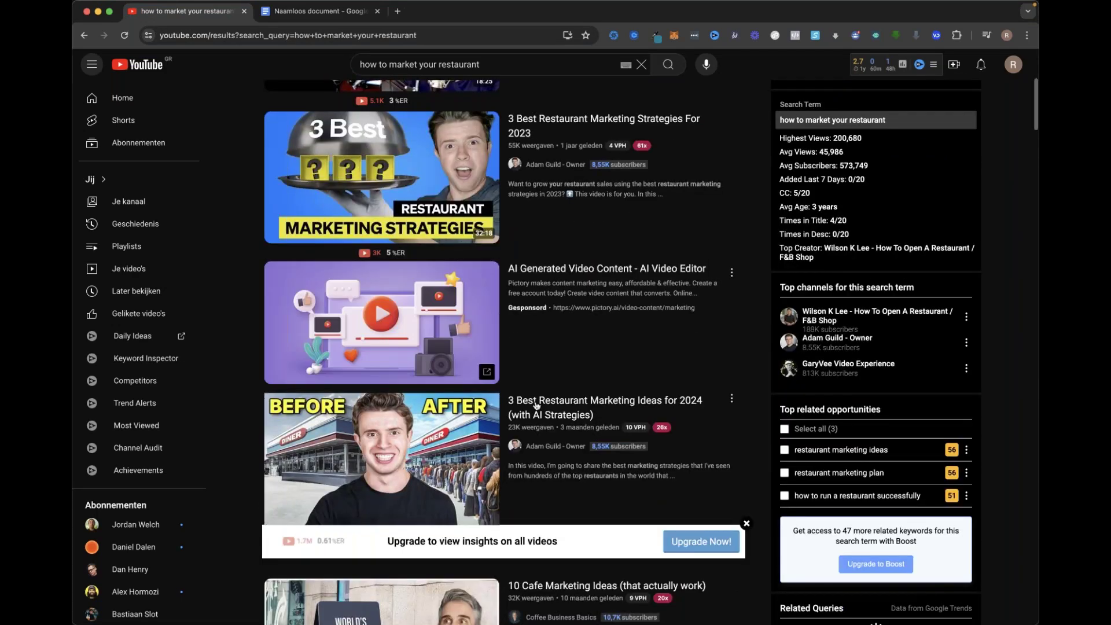
scroll(508, 419, down, 8)
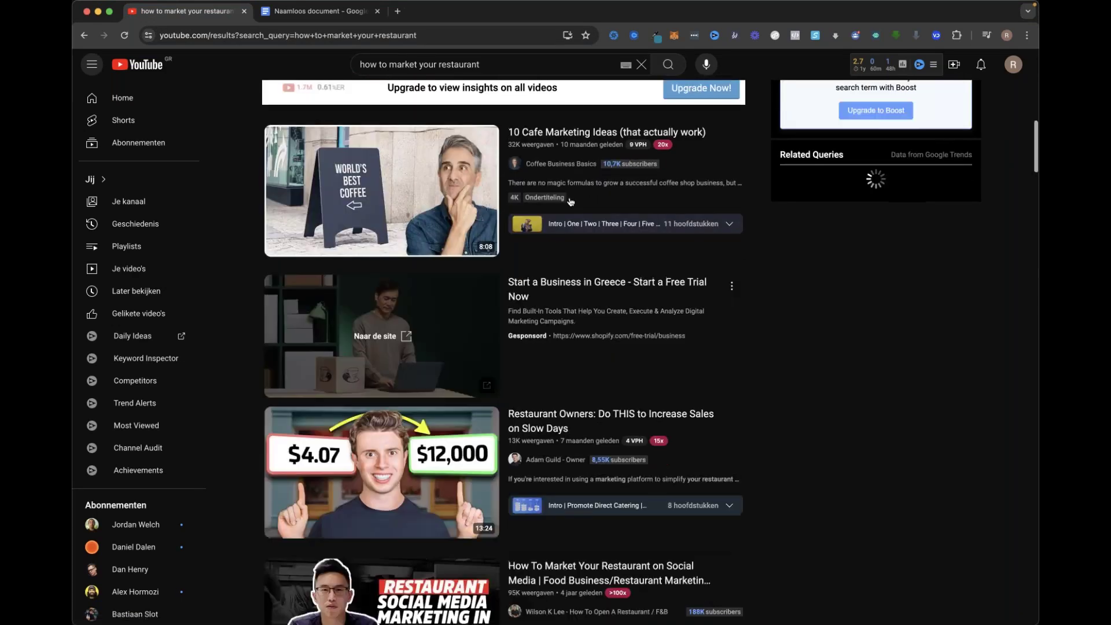
click(328, 13)
text(Cafe Marketing Ideas)
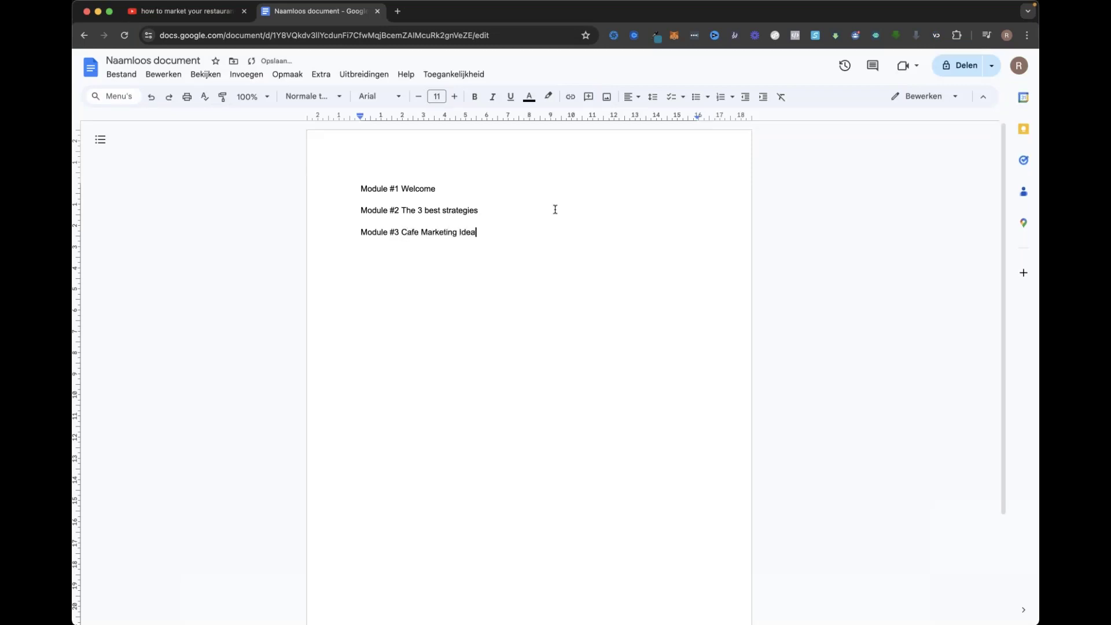
Add a "Module #4" line to the outline and browse further restaurant marketing videos on YouTube for its topic.
key(Return)
text(Module)
text( #5)
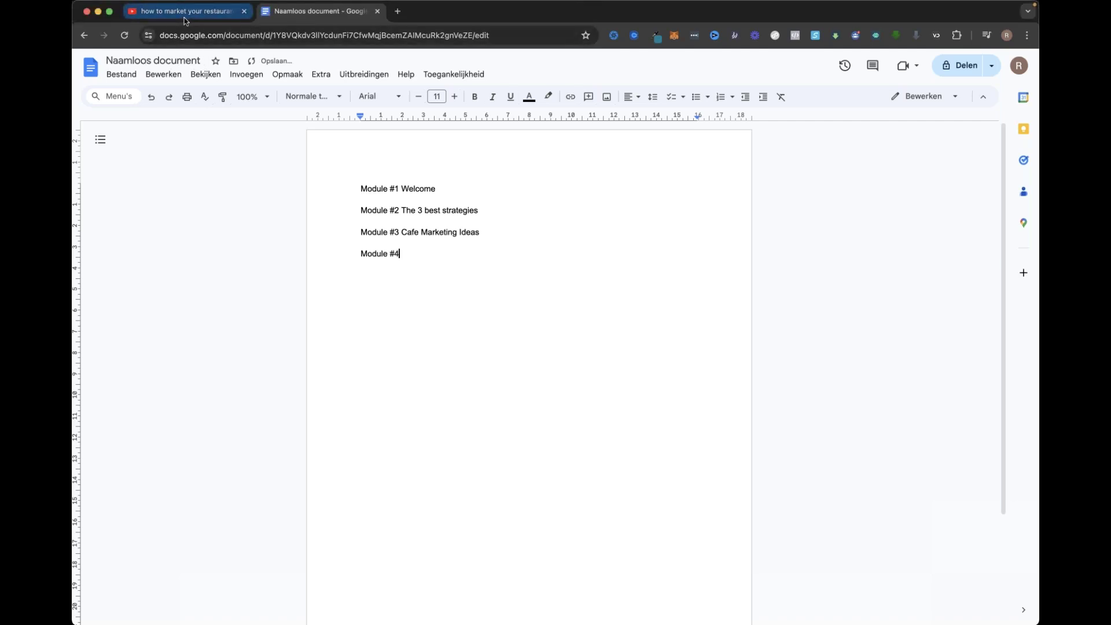
click(186, 22)
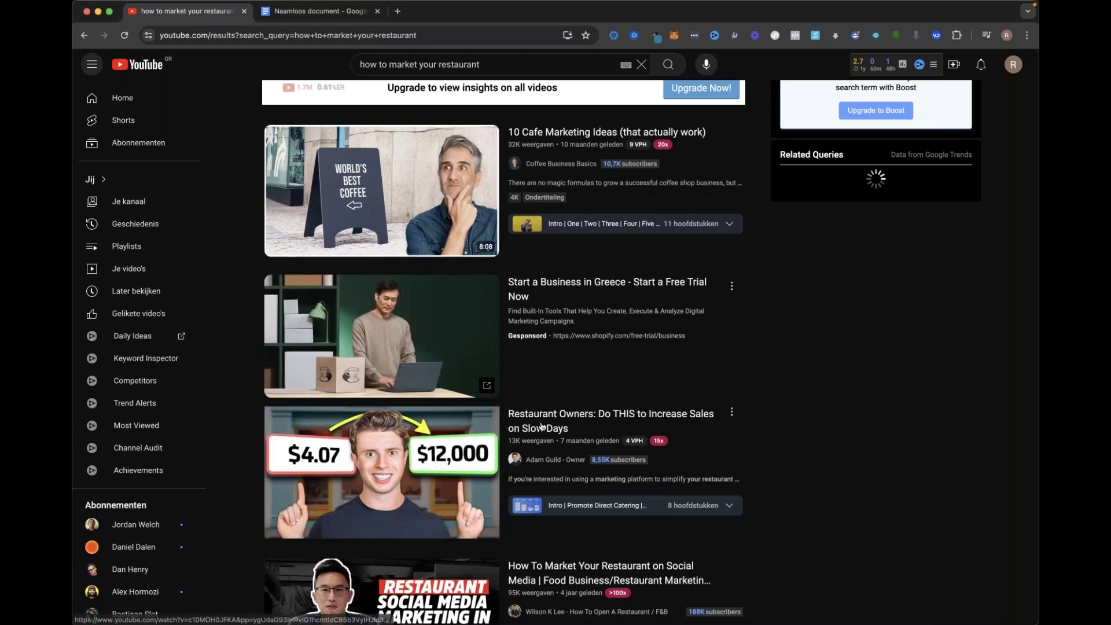
scroll(543, 426, down, 6)
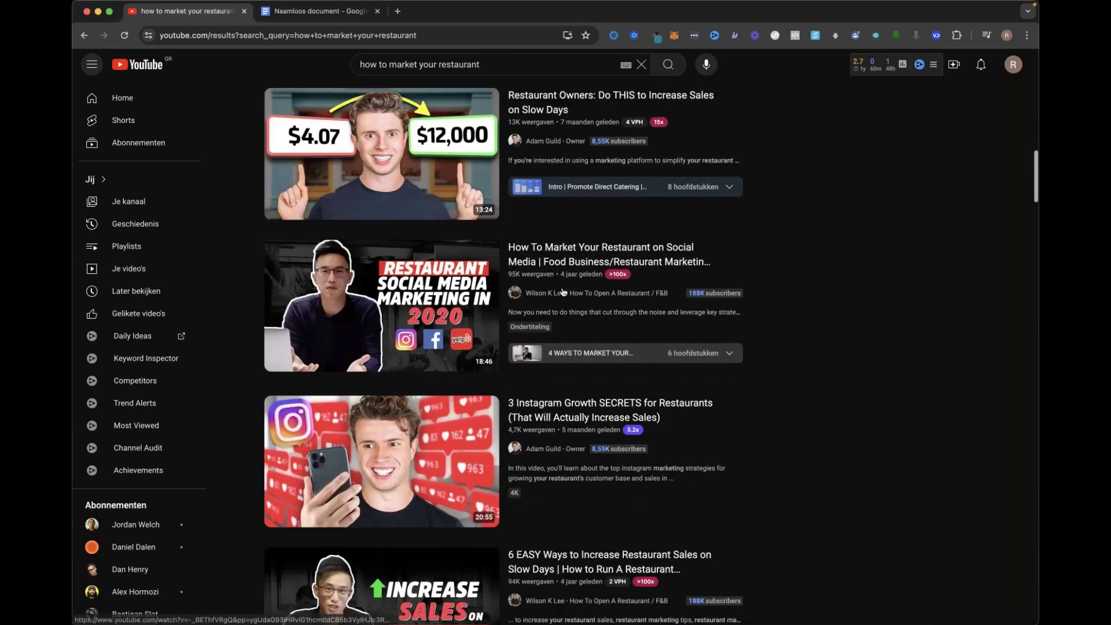
scroll(562, 292, down, 2)
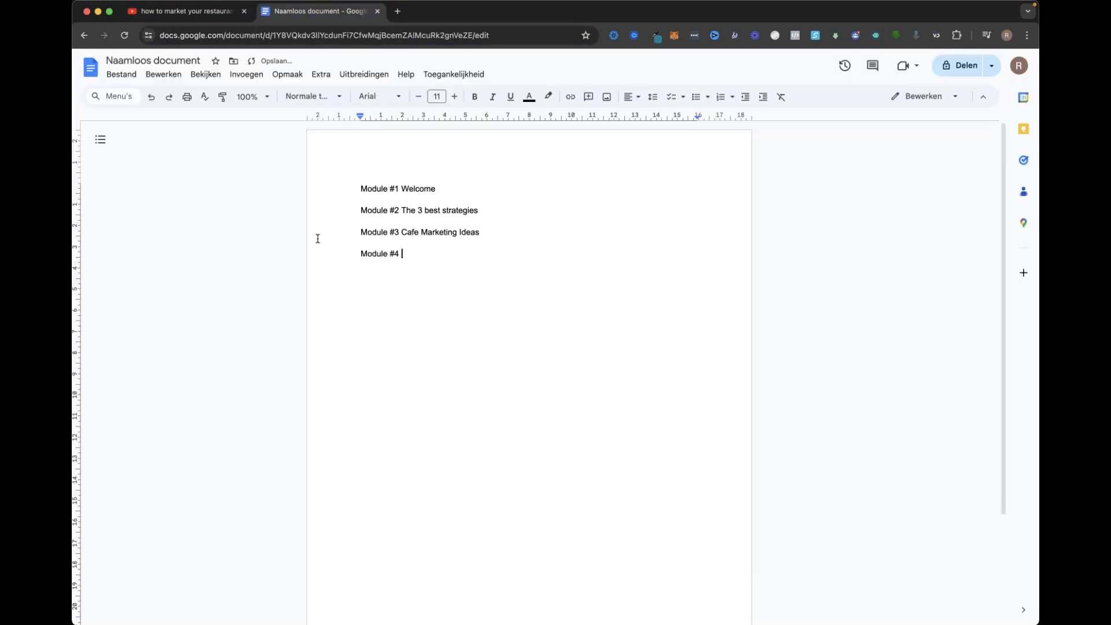
Replace the Module #4 line in the Google document with "Bonus Module #4 Instagram growth secrets for restaurants".
click(317, 11)
key(BackSpace)
key(BackSpace)
key(BackSpace)
key(BackSpace)
key(BackSpace)
key(BackSpace)
key(BackSpace)
key(BackSpace)
key(BackSpace)
text(Bonus Module #4 Instagram growth secrets )
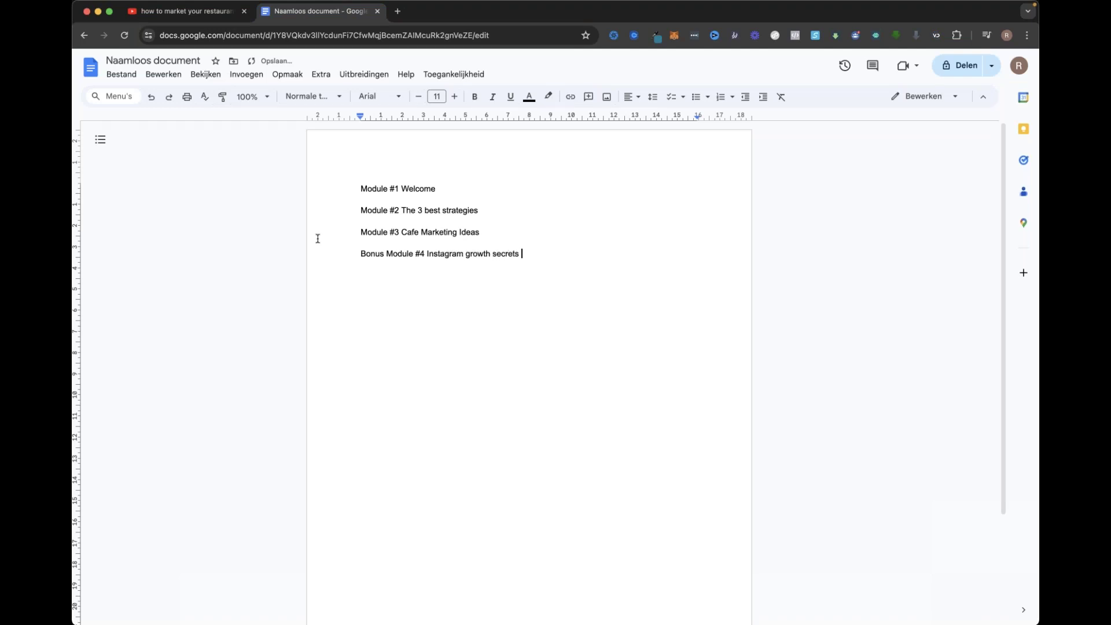
text(for restaurants)
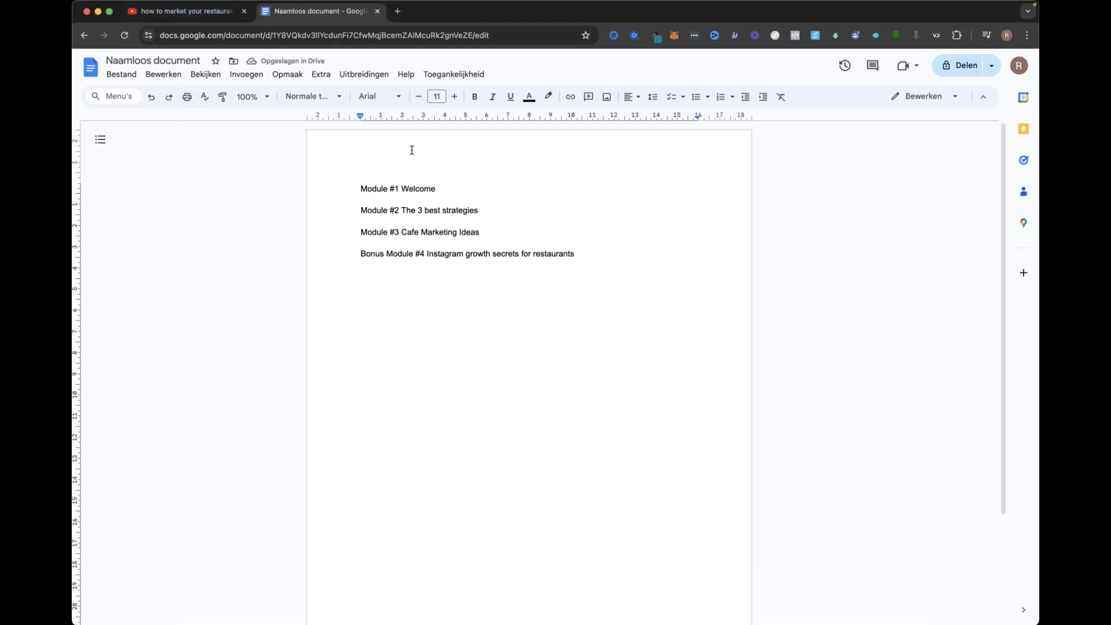
Review the restaurant marketing videos on YouTube against the module outline in the Google document.
click(466, 195)
click(186, 12)
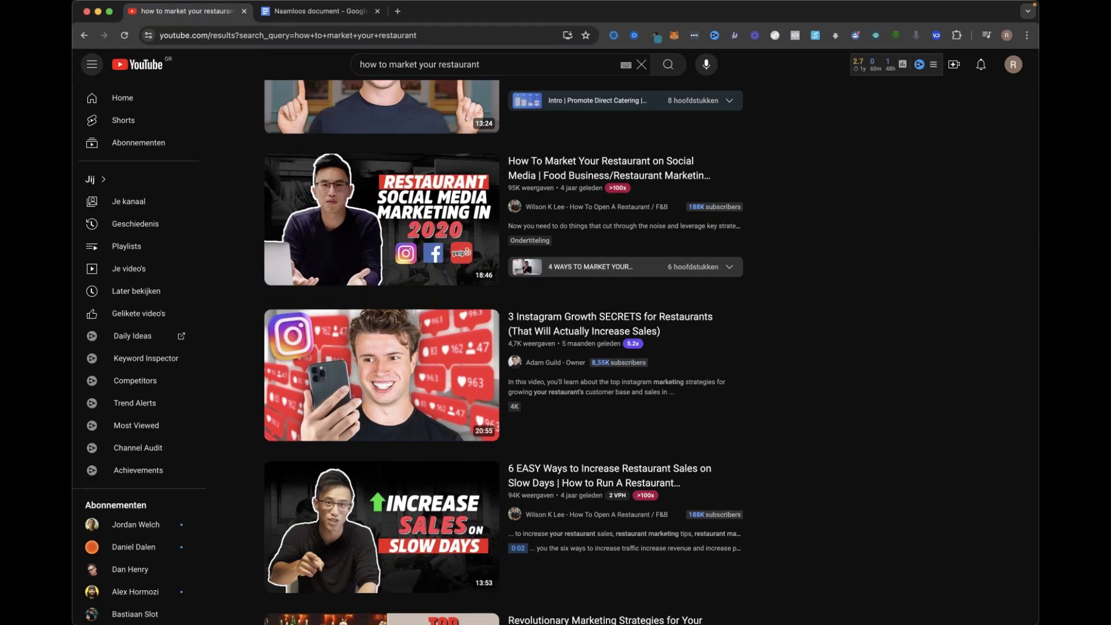
scroll(651, 352, up, 1)
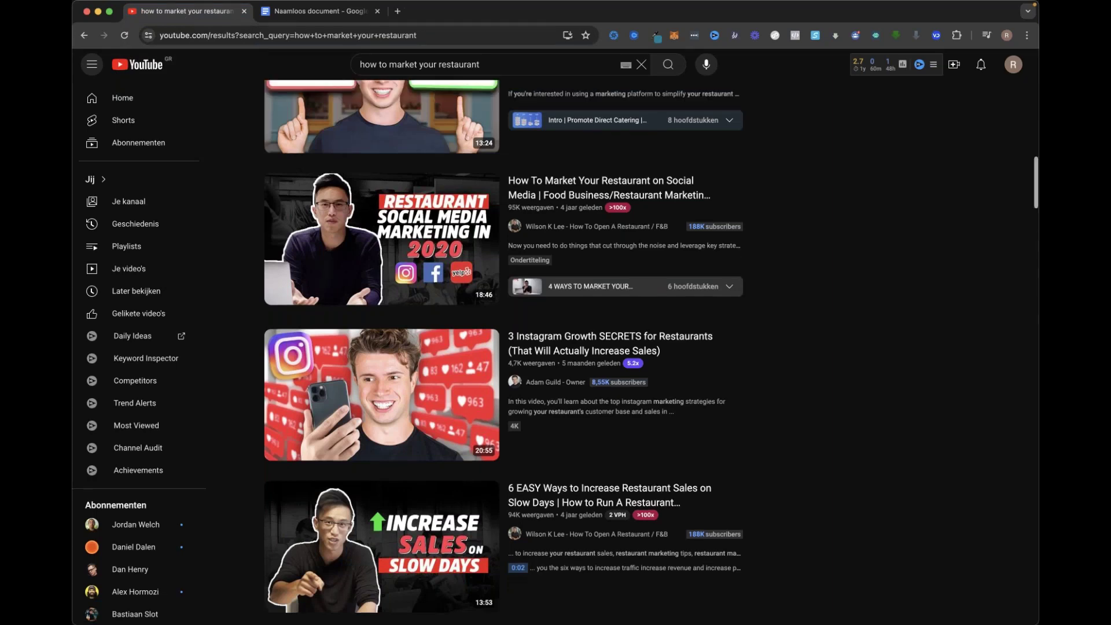
scroll(652, 352, up, 3)
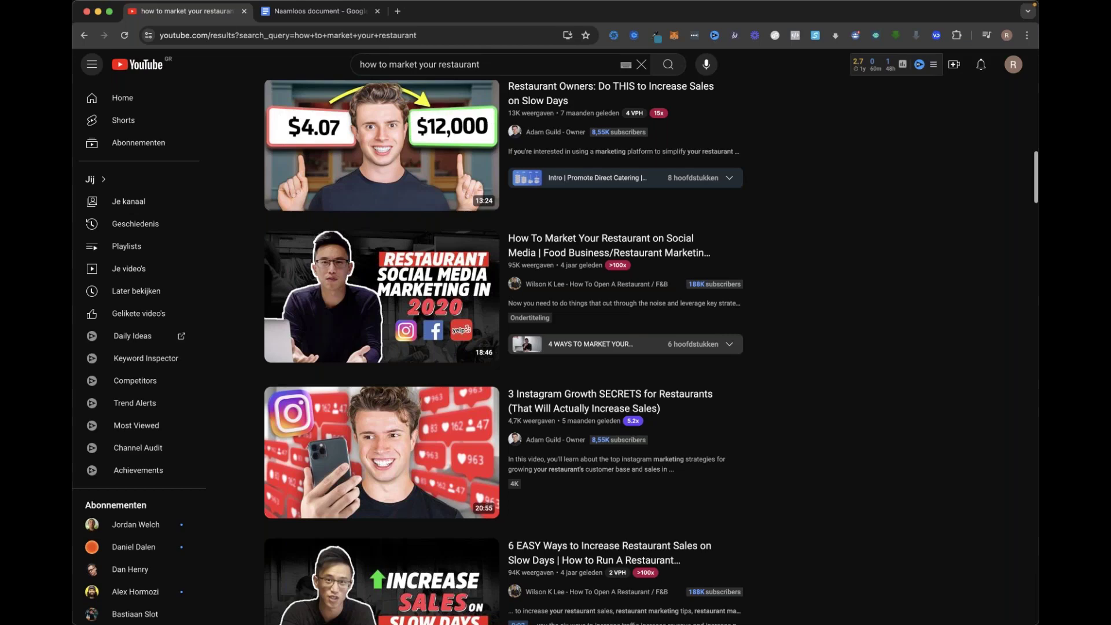
scroll(543, 316, up, 8)
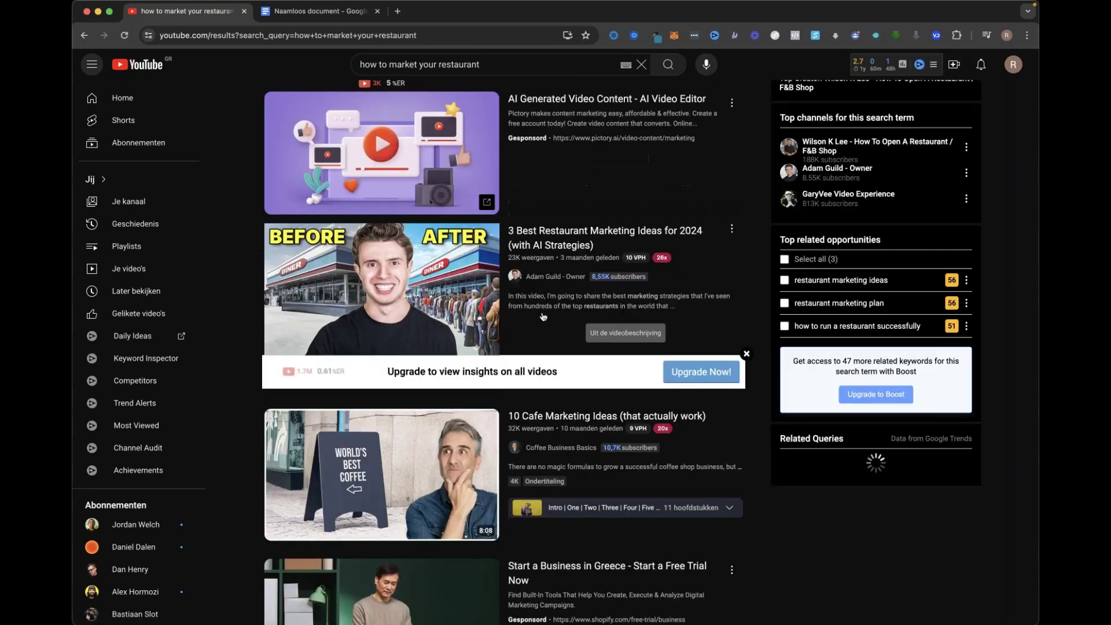
scroll(543, 316, down, 6)
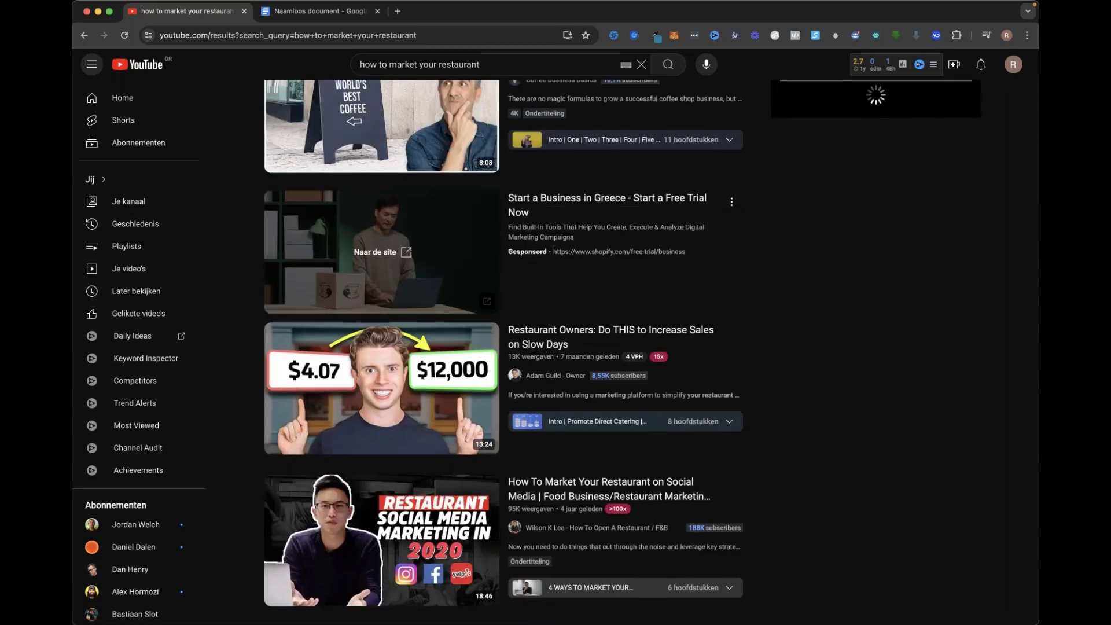
scroll(382, 260, down, 1)
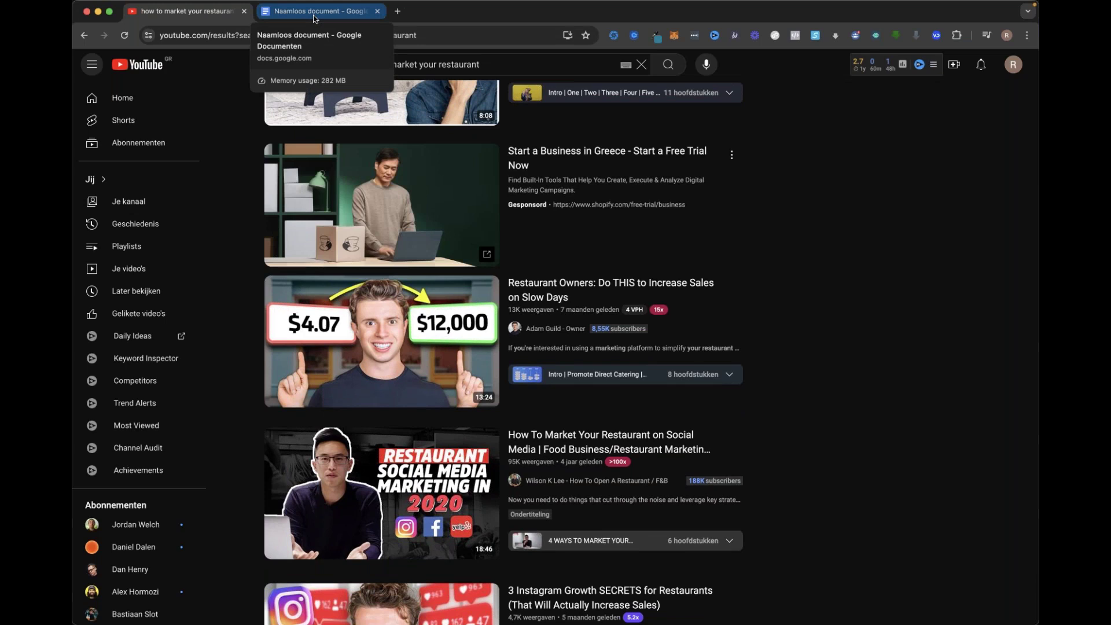
click(315, 16)
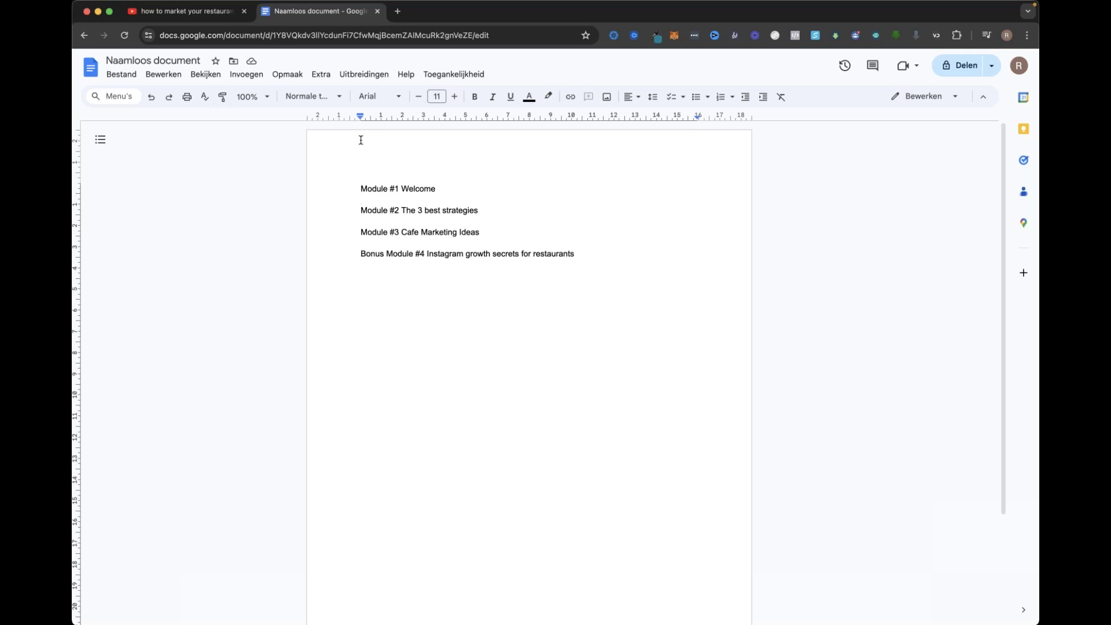
click(179, 22)
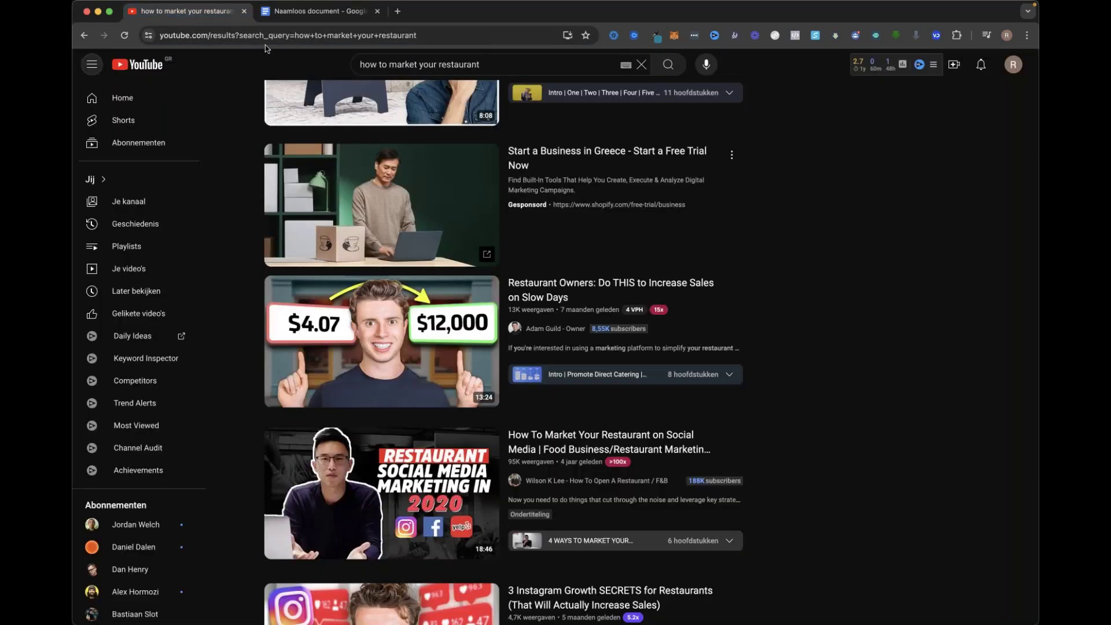
scroll(265, 64, up, 2)
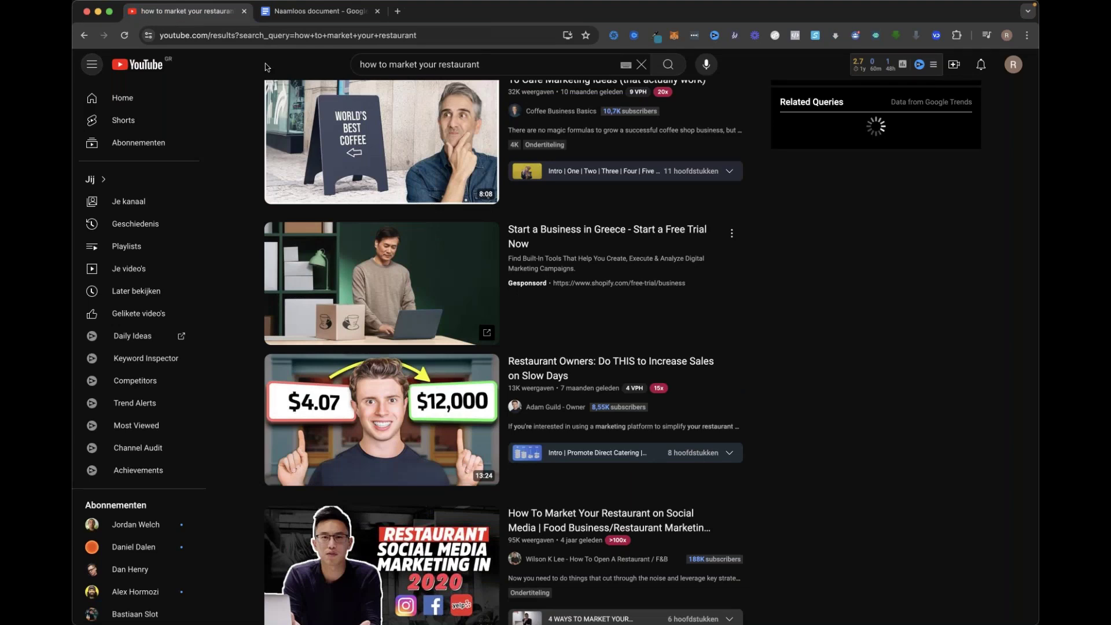